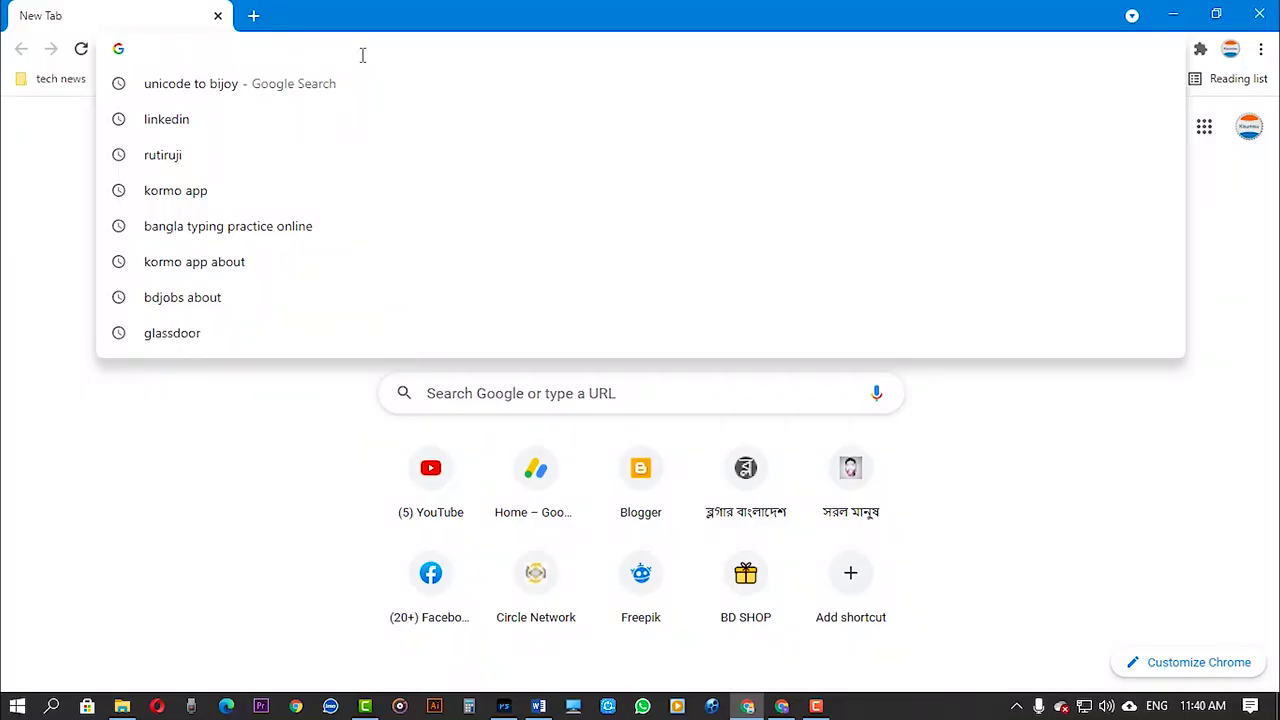
Step: Search Google for 'canva resume builder' and open Canva's Free Online Resume Builder page
{"action": "type", "text": "can"}
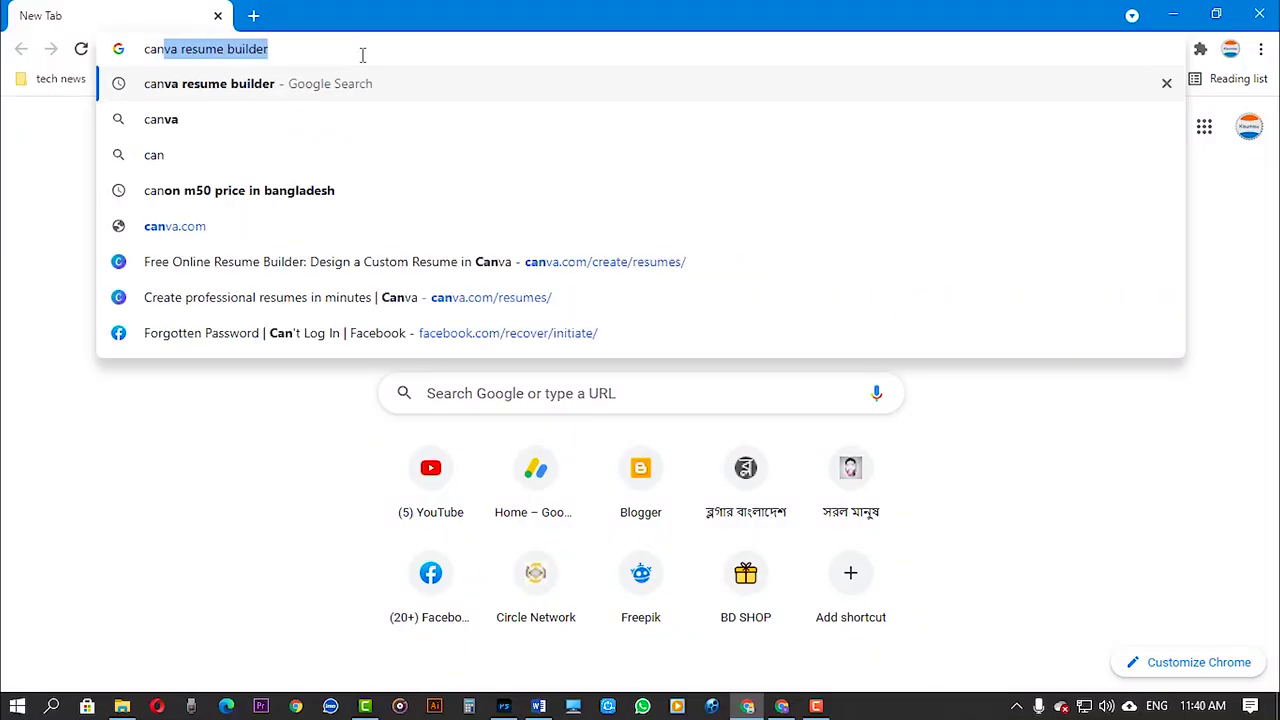
{"action": "key", "text": "Return"}
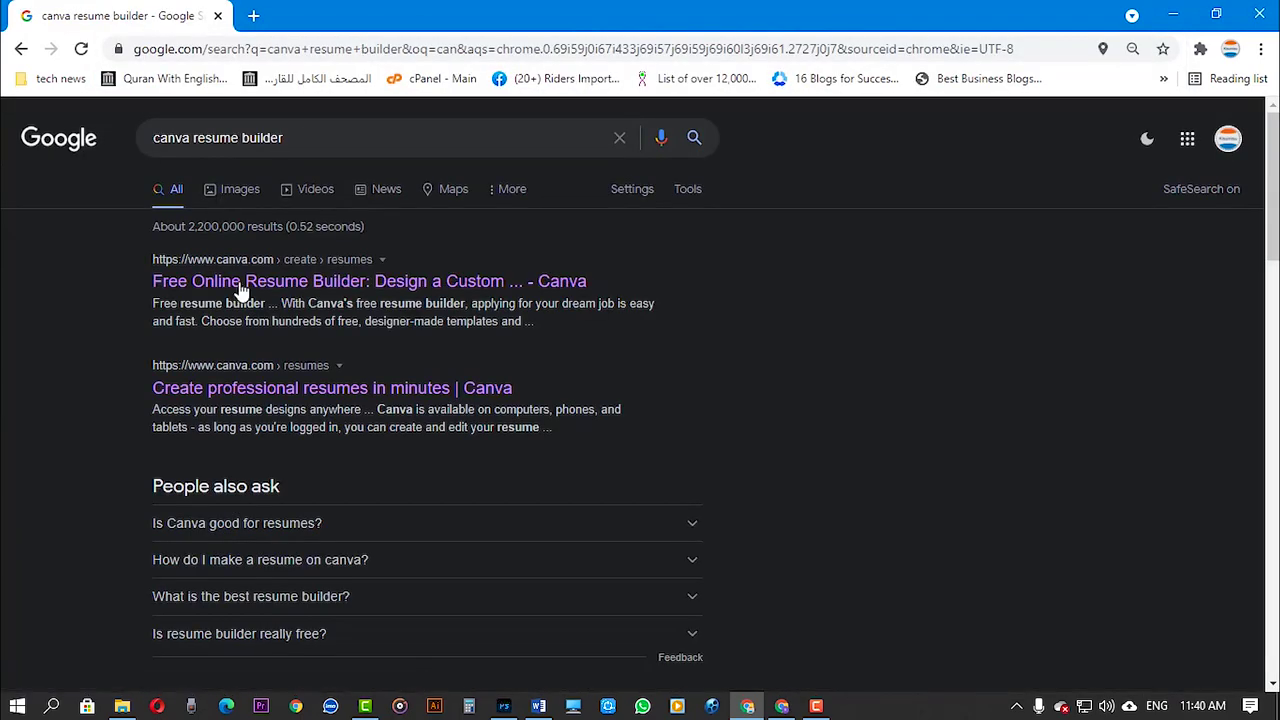
{"action": "left_click", "coordinate": [244, 288]}
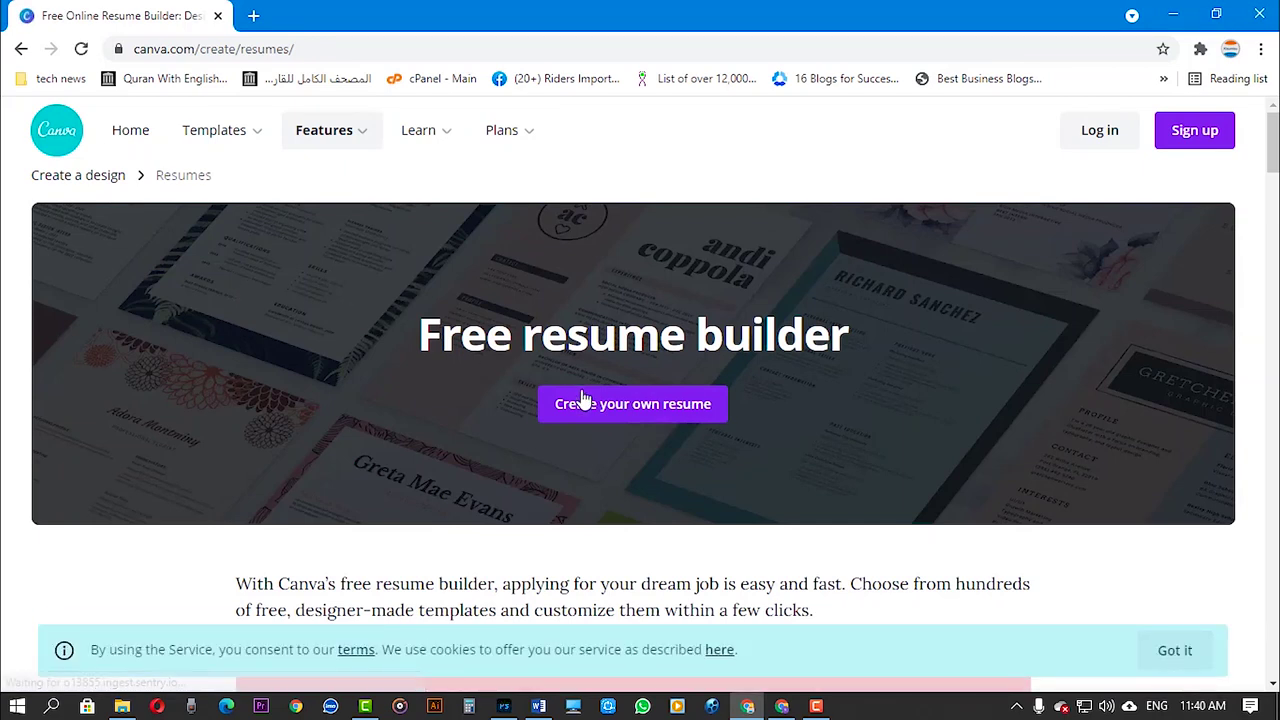
Step: Choose 'Create your own resume' to open a blank A4 design in the Canva editor
{"action": "left_click", "coordinate": [645, 414]}
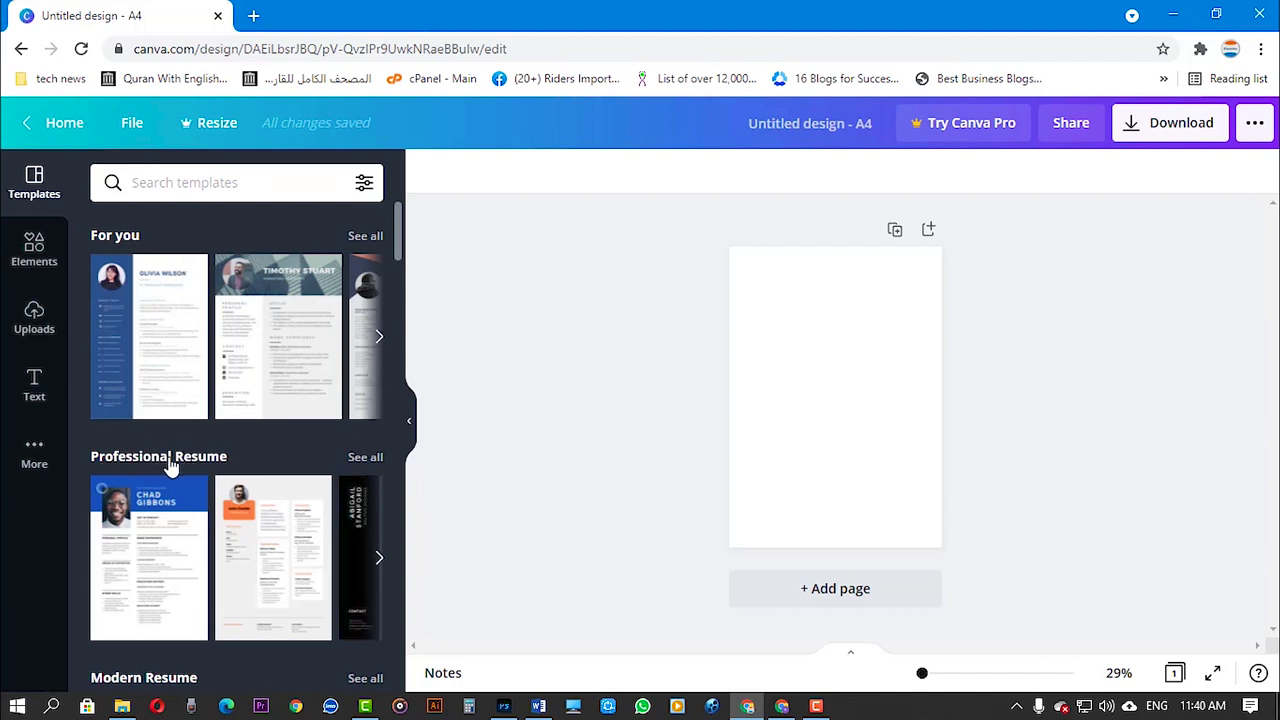
{"action": "scroll", "coordinate": [172, 465], "scroll_direction": "down", "scroll_amount": 2}
{"action": "scroll", "coordinate": [165, 495], "scroll_direction": "down", "scroll_amount": 2}
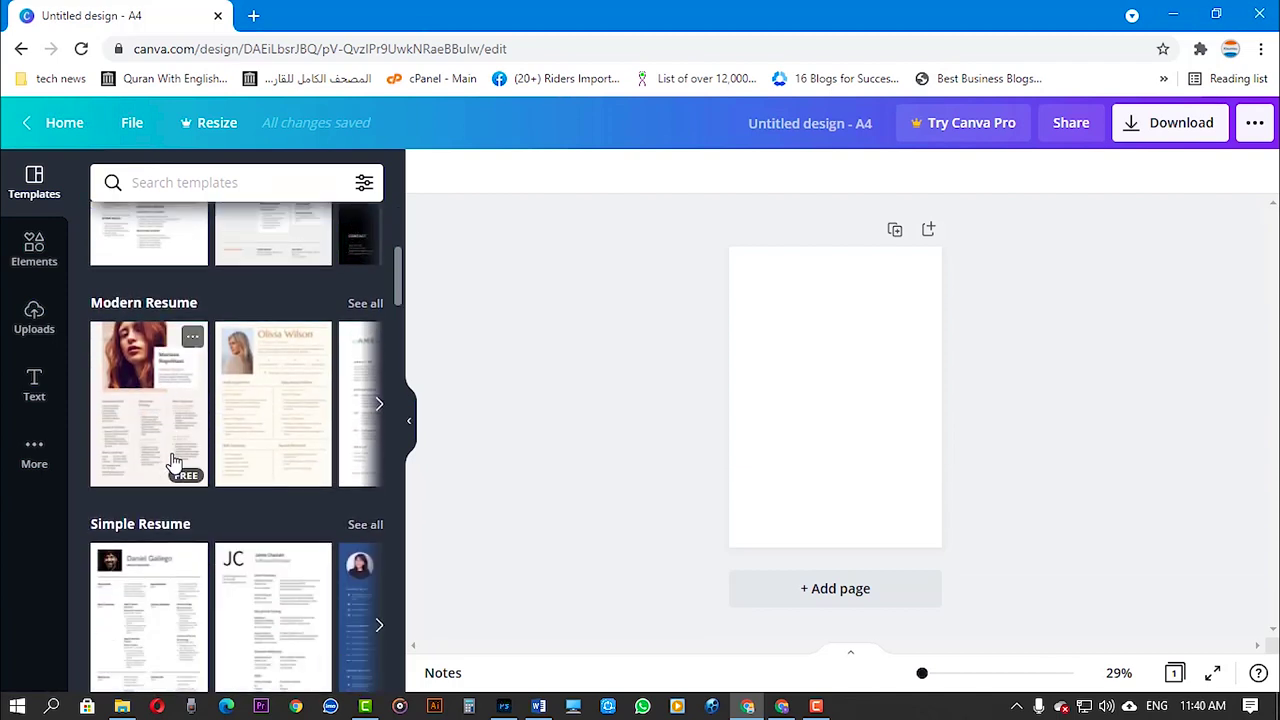
{"action": "scroll", "coordinate": [155, 505], "scroll_direction": "down", "scroll_amount": 1}
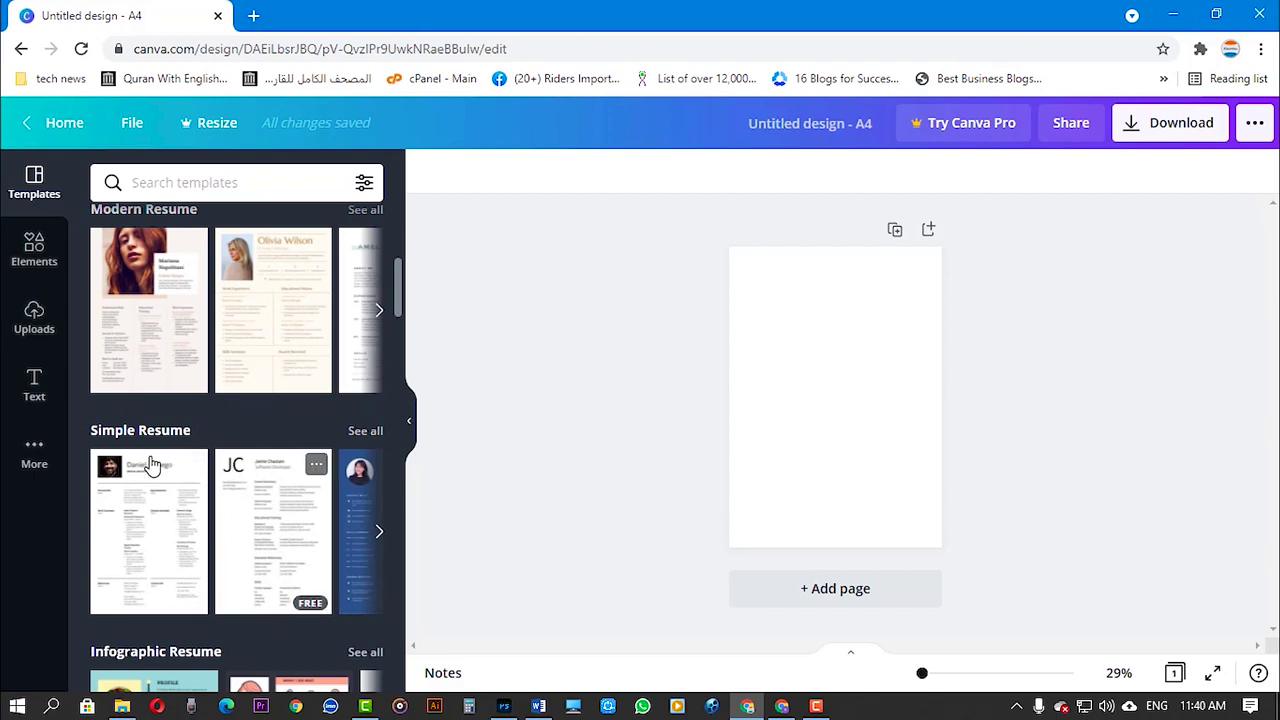
{"action": "left_click", "coordinate": [379, 531]}
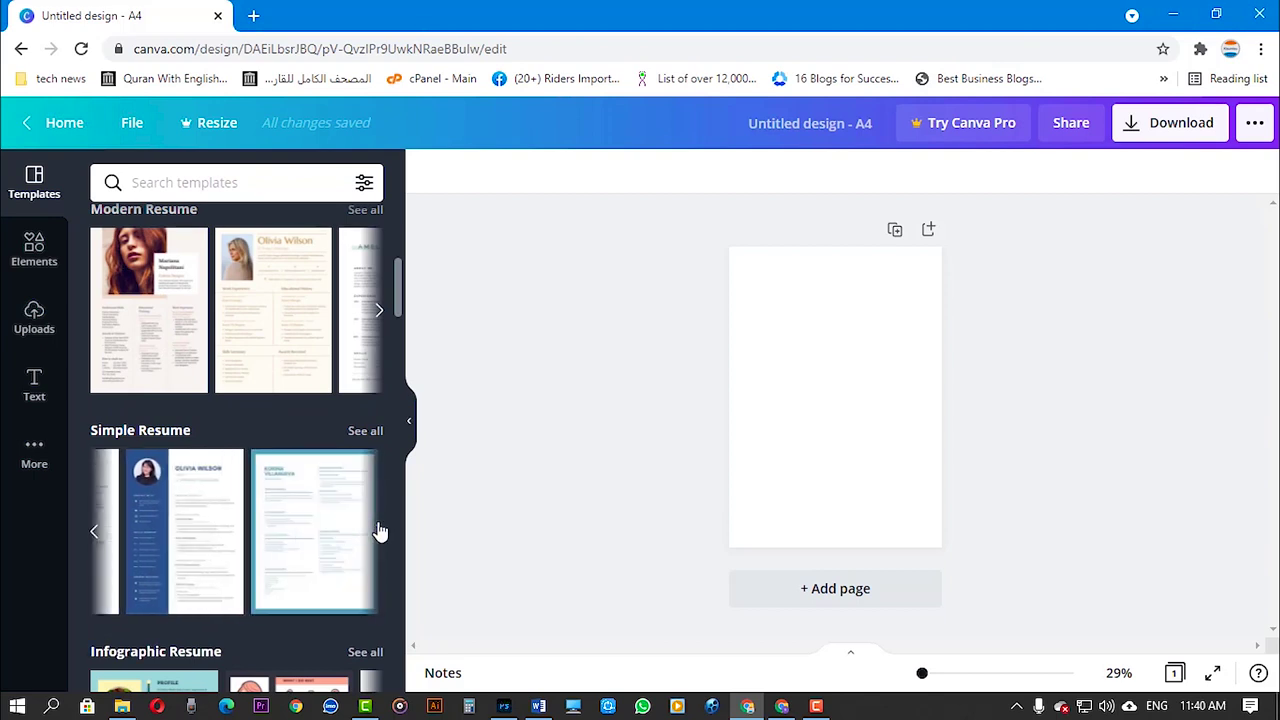
{"action": "left_click", "coordinate": [379, 540]}
{"action": "scroll", "coordinate": [290, 515], "scroll_direction": "down", "scroll_amount": 3}
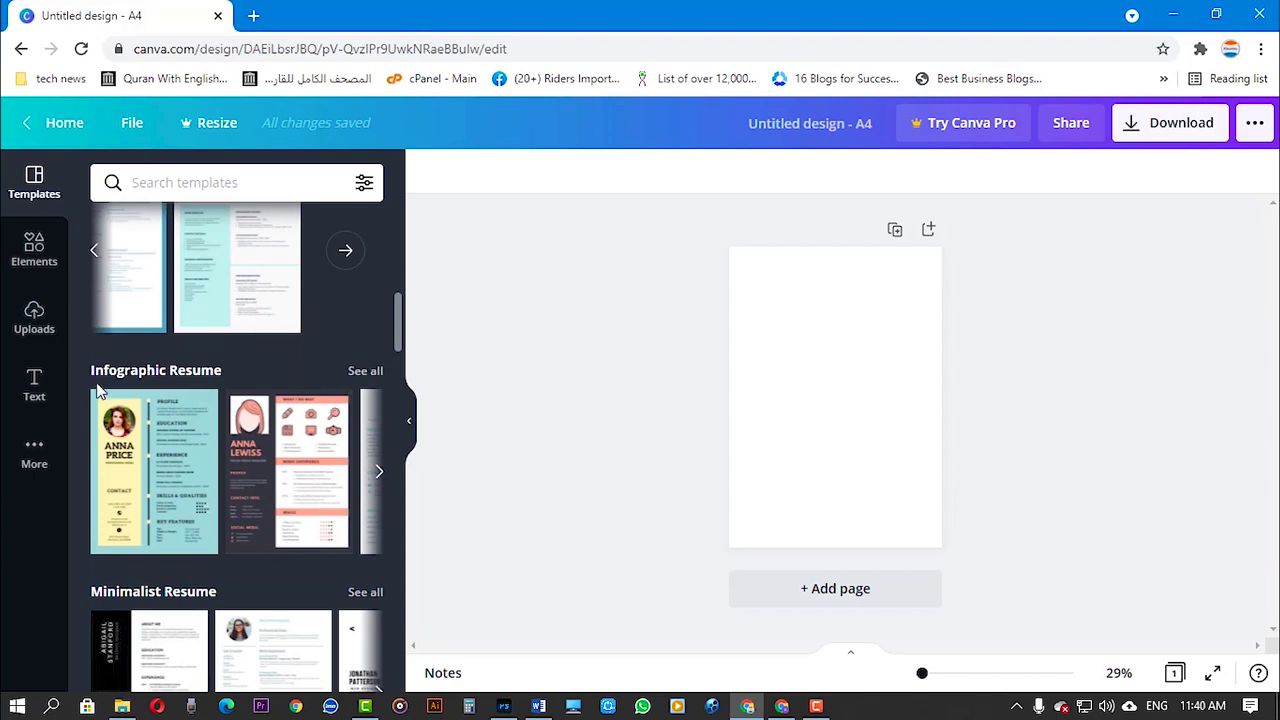
{"action": "left_click", "coordinate": [379, 471]}
{"action": "left_click", "coordinate": [379, 471]}
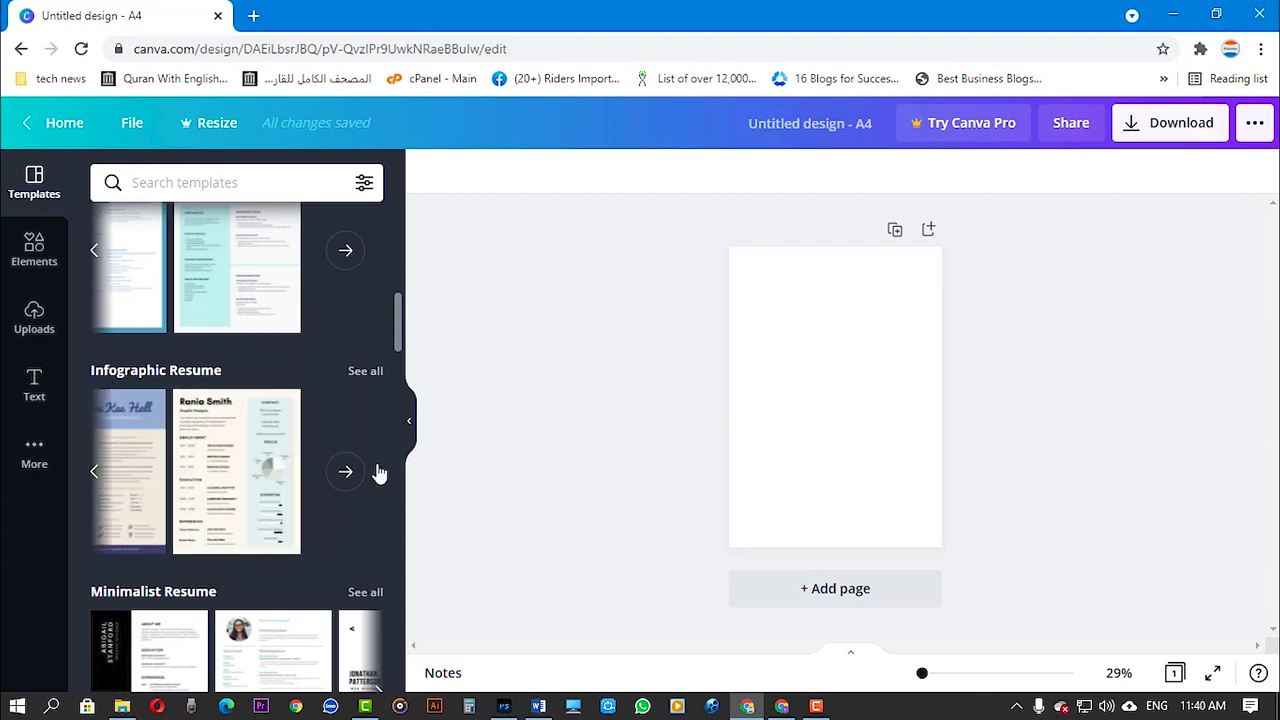
{"action": "scroll", "coordinate": [334, 473], "scroll_direction": "down", "scroll_amount": 2}
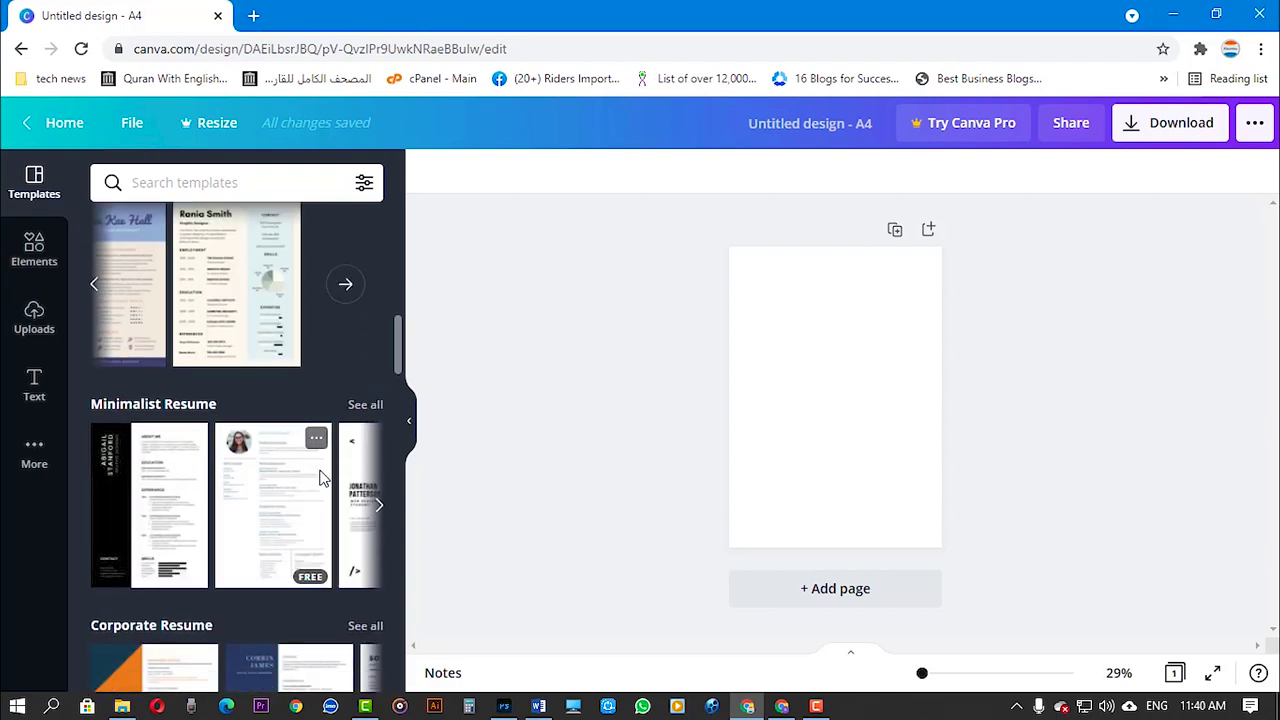
{"action": "left_click", "coordinate": [380, 509]}
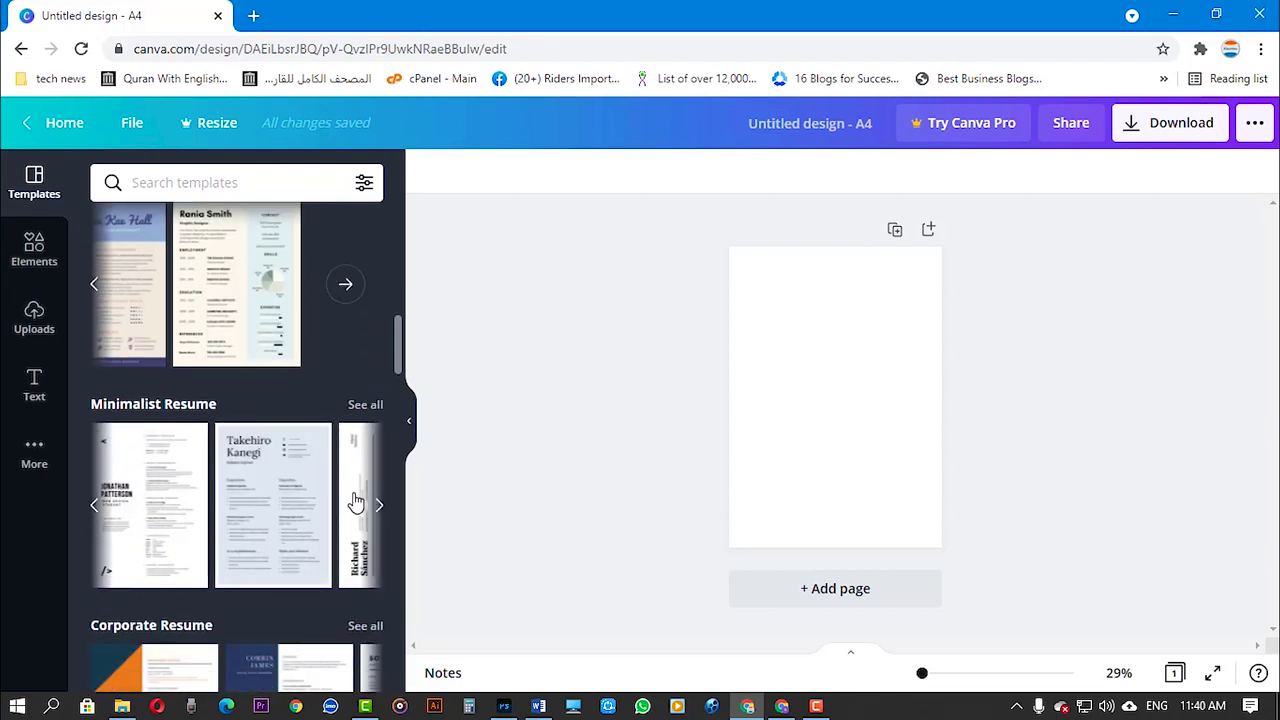
{"action": "scroll", "coordinate": [355, 502], "scroll_direction": "down", "scroll_amount": 2}
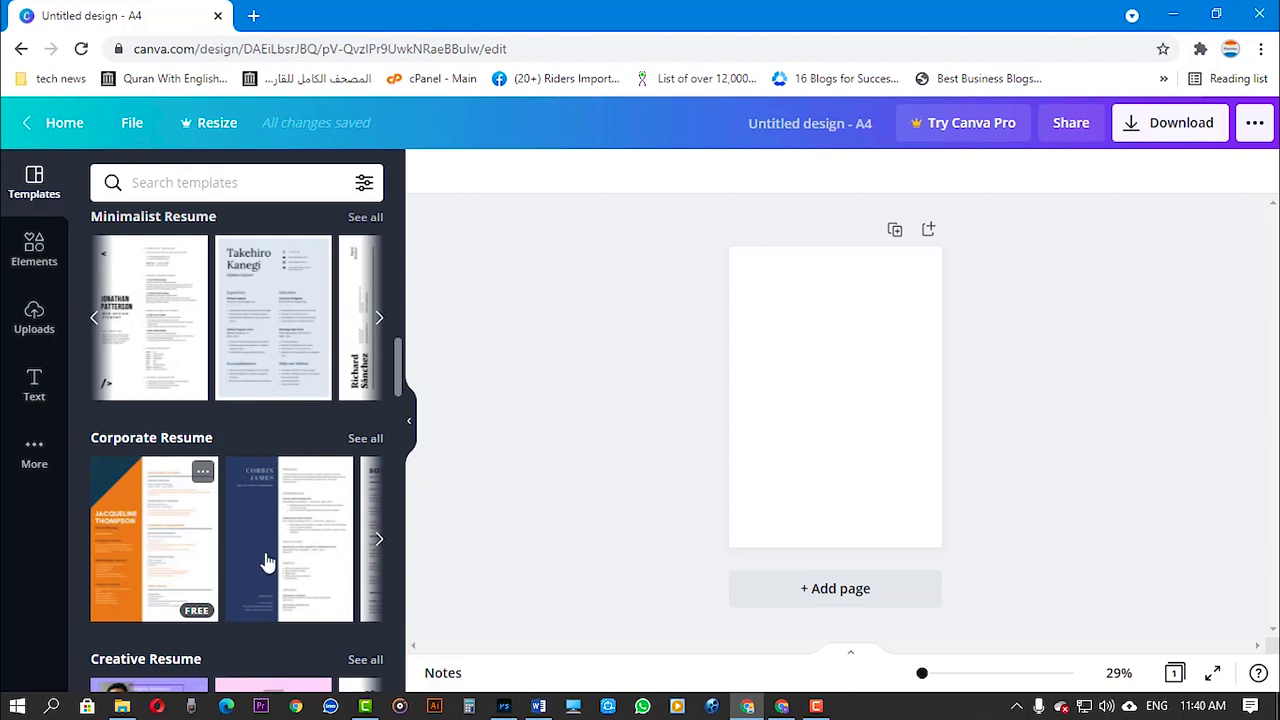
{"action": "scroll", "coordinate": [267, 562], "scroll_direction": "down", "scroll_amount": 3}
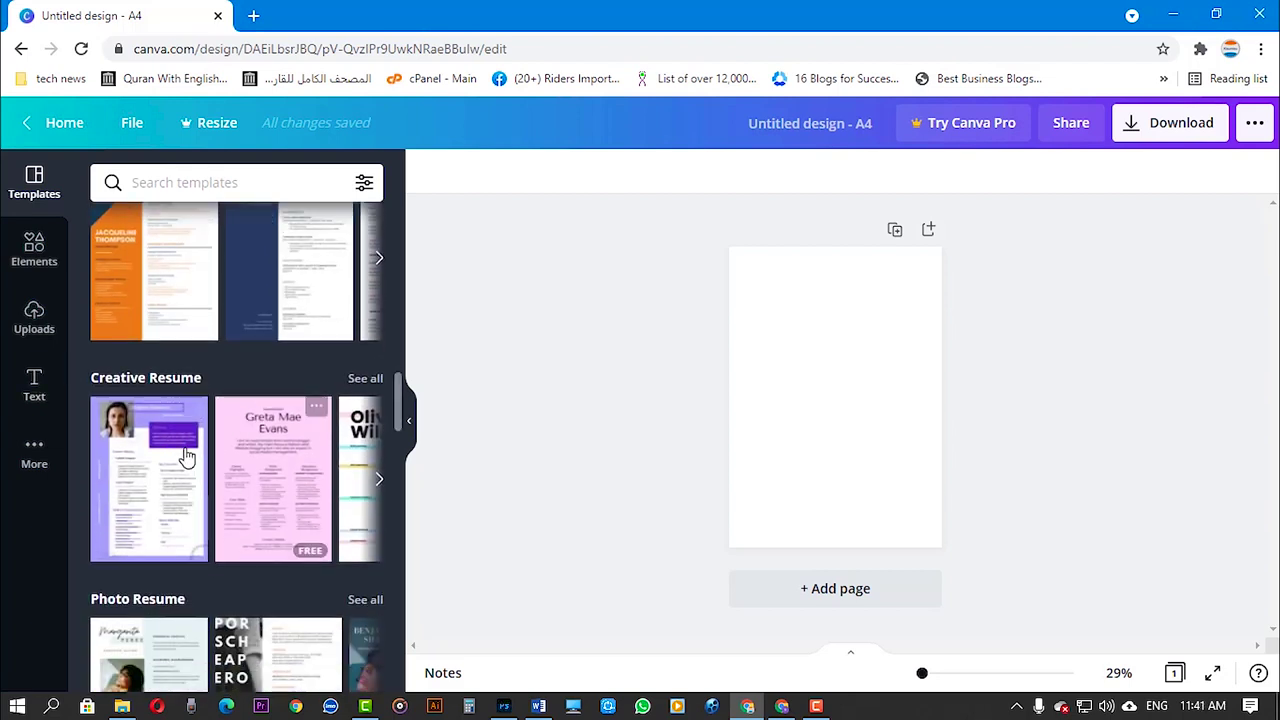
{"action": "scroll", "coordinate": [187, 455], "scroll_direction": "down", "scroll_amount": 2}
{"action": "scroll", "coordinate": [213, 475], "scroll_direction": "down", "scroll_amount": 2}
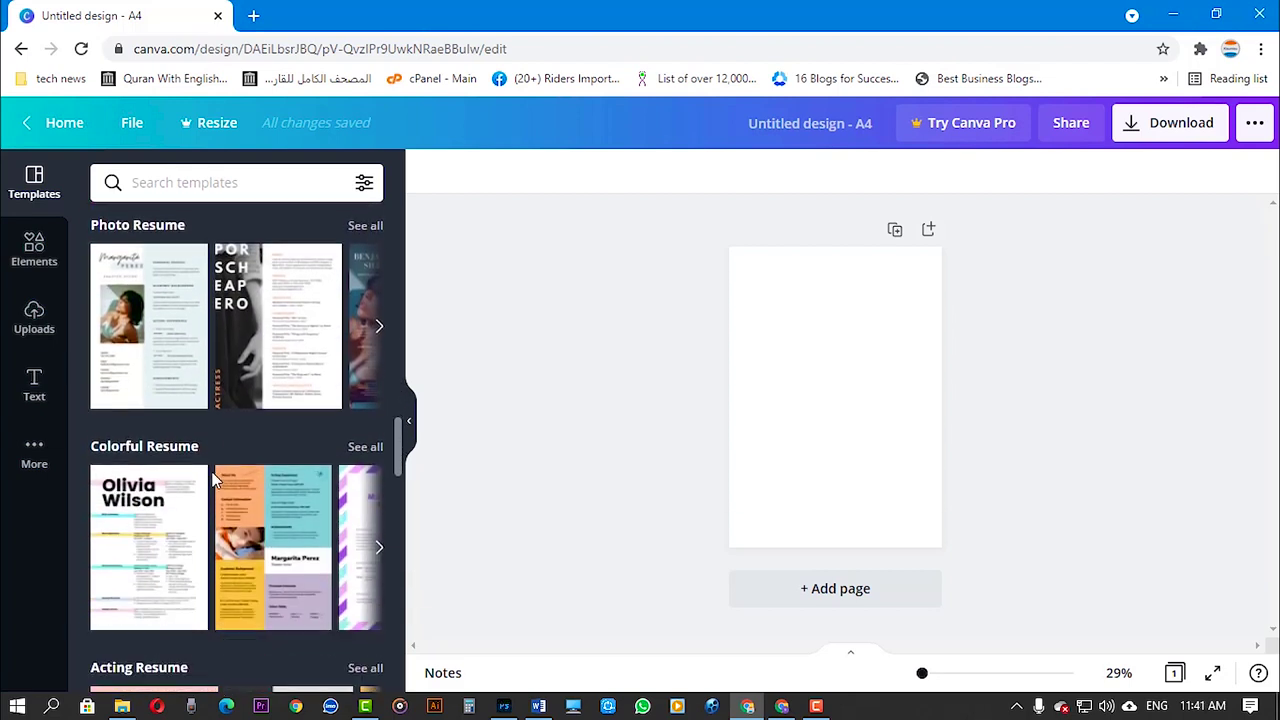
{"action": "scroll", "coordinate": [208, 482], "scroll_direction": "down", "scroll_amount": 2}
{"action": "scroll", "coordinate": [208, 478], "scroll_direction": "down", "scroll_amount": 1}
{"action": "scroll", "coordinate": [211, 478], "scroll_direction": "down", "scroll_amount": 1}
{"action": "scroll", "coordinate": [211, 478], "scroll_direction": "down", "scroll_amount": 1}
{"action": "scroll", "coordinate": [212, 482], "scroll_direction": "down", "scroll_amount": 1}
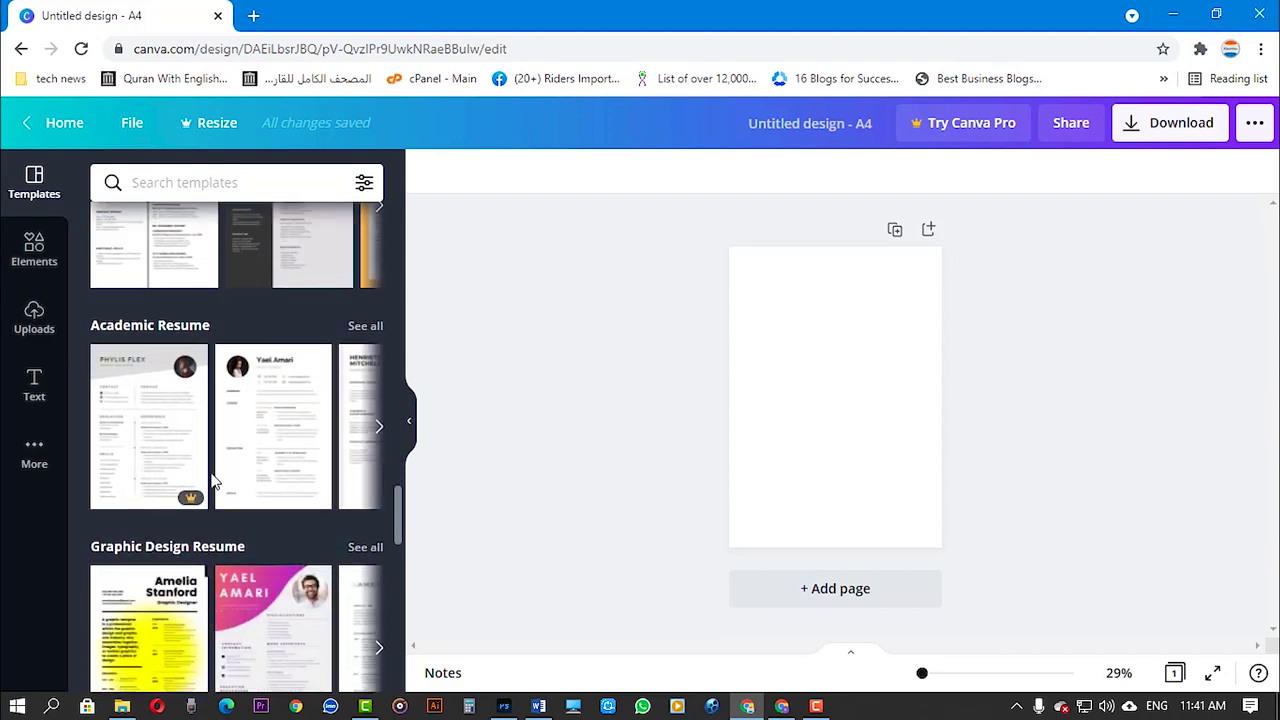
{"action": "scroll", "coordinate": [212, 478], "scroll_direction": "down", "scroll_amount": 1}
{"action": "scroll", "coordinate": [211, 466], "scroll_direction": "down", "scroll_amount": 1}
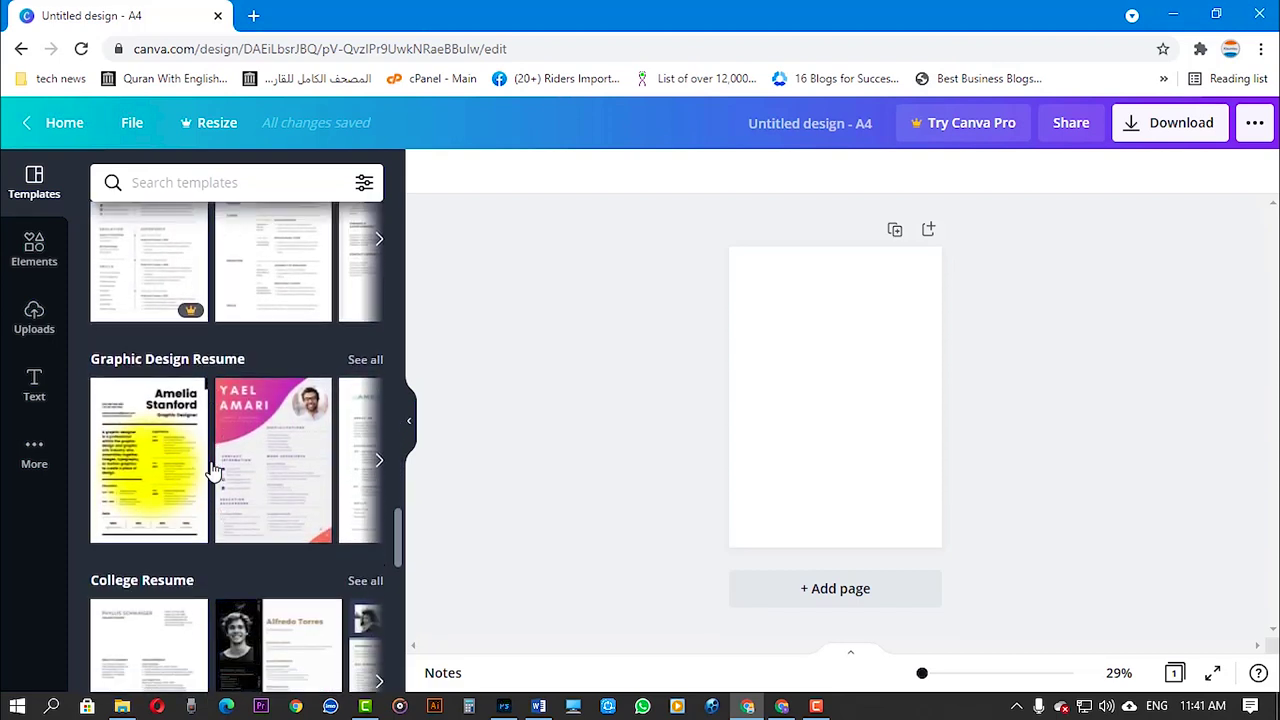
{"action": "scroll", "coordinate": [213, 470], "scroll_direction": "down", "scroll_amount": 1}
{"action": "scroll", "coordinate": [210, 466], "scroll_direction": "down", "scroll_amount": 1}
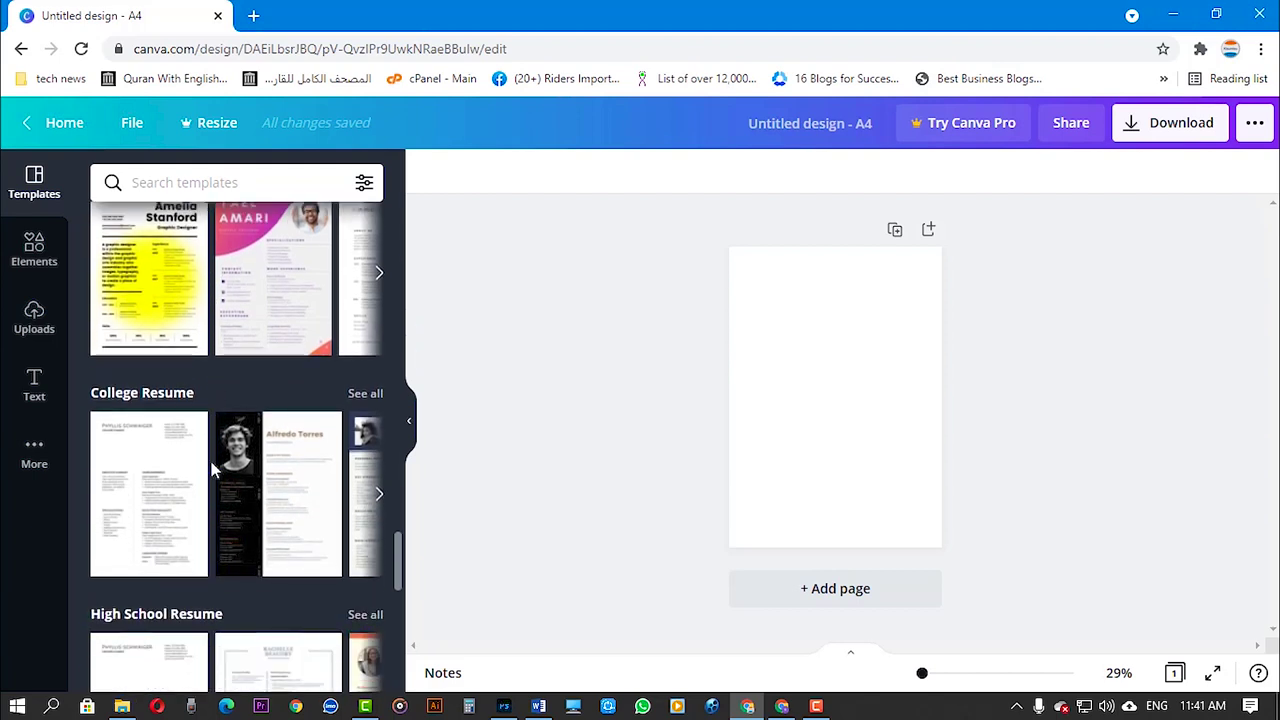
{"action": "scroll", "coordinate": [210, 467], "scroll_direction": "down", "scroll_amount": 1}
{"action": "scroll", "coordinate": [210, 467], "scroll_direction": "down", "scroll_amount": 1}
{"action": "scroll", "coordinate": [211, 468], "scroll_direction": "down", "scroll_amount": 2}
{"action": "scroll", "coordinate": [212, 470], "scroll_direction": "down", "scroll_amount": 1}
{"action": "scroll", "coordinate": [212, 470], "scroll_direction": "down", "scroll_amount": 1}
{"action": "scroll", "coordinate": [212, 470], "scroll_direction": "down", "scroll_amount": 1}
{"action": "scroll", "coordinate": [212, 470], "scroll_direction": "down", "scroll_amount": 2}
{"action": "scroll", "coordinate": [186, 511], "scroll_direction": "down", "scroll_amount": 2}
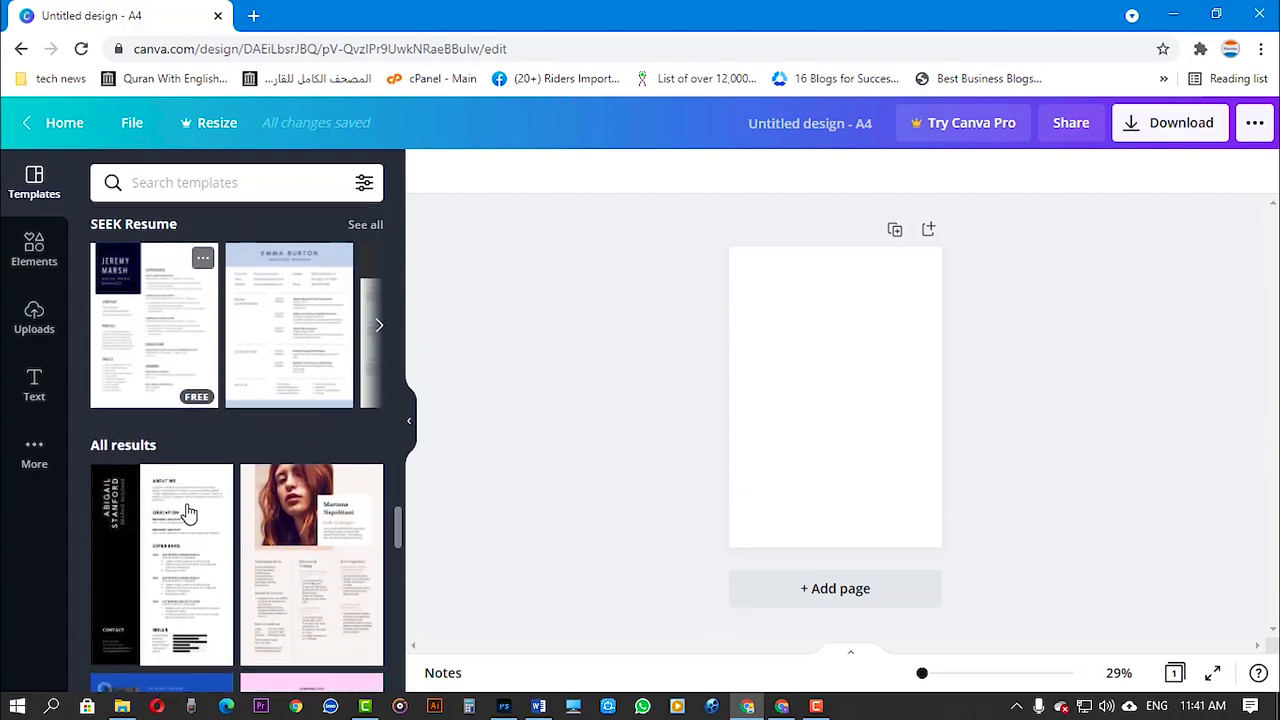
{"action": "scroll", "coordinate": [187, 512], "scroll_direction": "down", "scroll_amount": 2}
{"action": "scroll", "coordinate": [186, 511], "scroll_direction": "down", "scroll_amount": 2}
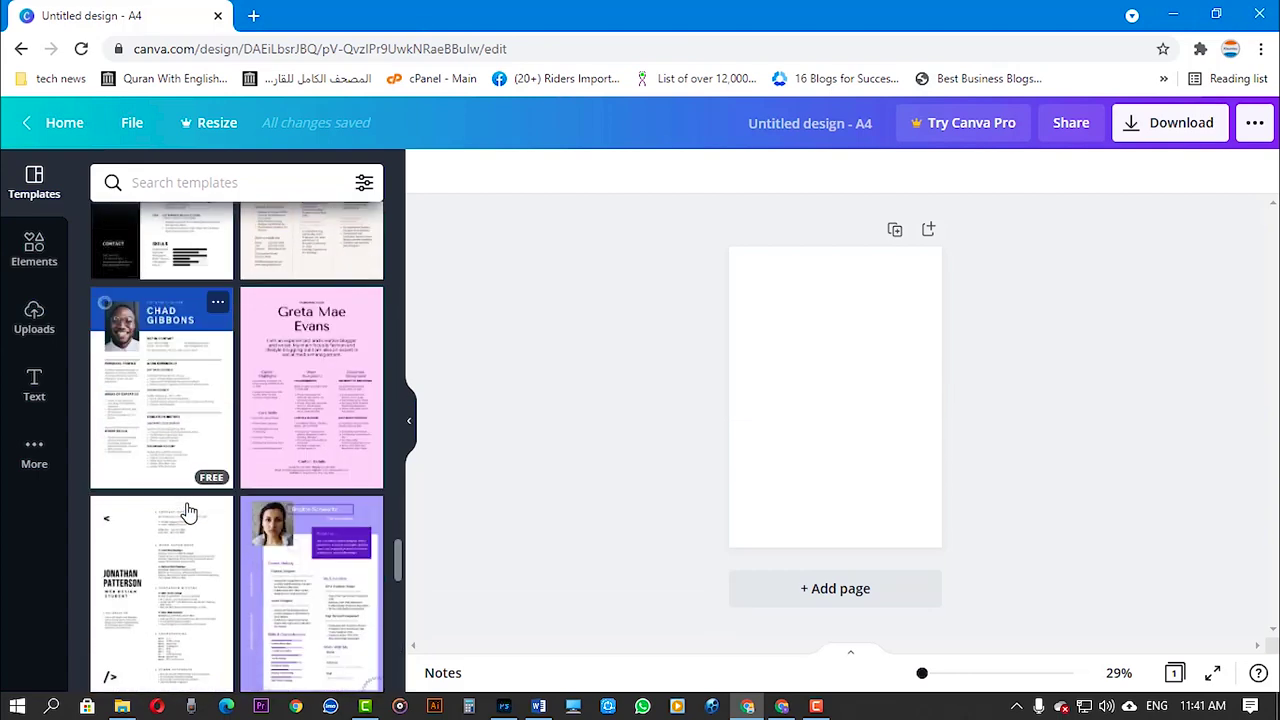
{"action": "scroll", "coordinate": [186, 511], "scroll_direction": "down", "scroll_amount": 2}
{"action": "scroll", "coordinate": [186, 511], "scroll_direction": "down", "scroll_amount": 2}
{"action": "scroll", "coordinate": [188, 511], "scroll_direction": "down", "scroll_amount": 2}
{"action": "scroll", "coordinate": [186, 511], "scroll_direction": "up", "scroll_amount": 3}
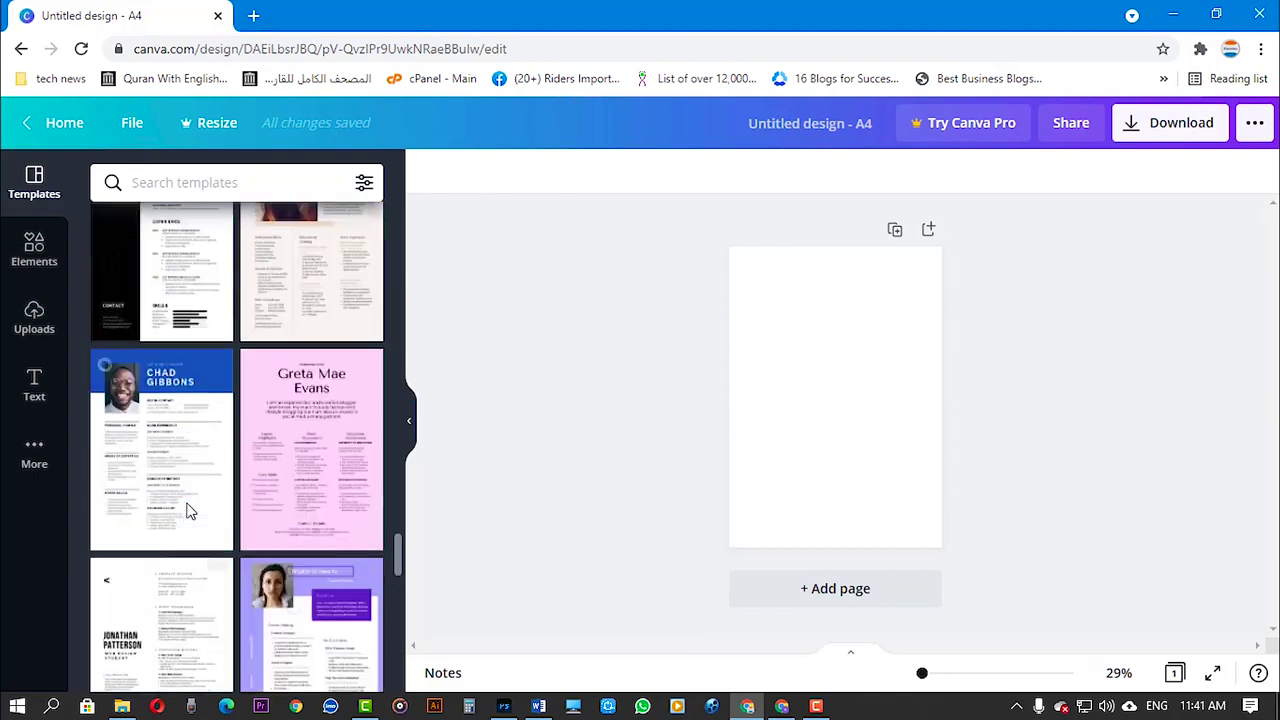
{"action": "scroll", "coordinate": [187, 511], "scroll_direction": "up", "scroll_amount": 3}
{"action": "scroll", "coordinate": [188, 512], "scroll_direction": "up", "scroll_amount": 3}
{"action": "scroll", "coordinate": [189, 512], "scroll_direction": "up", "scroll_amount": 3}
{"action": "scroll", "coordinate": [186, 511], "scroll_direction": "up", "scroll_amount": 3}
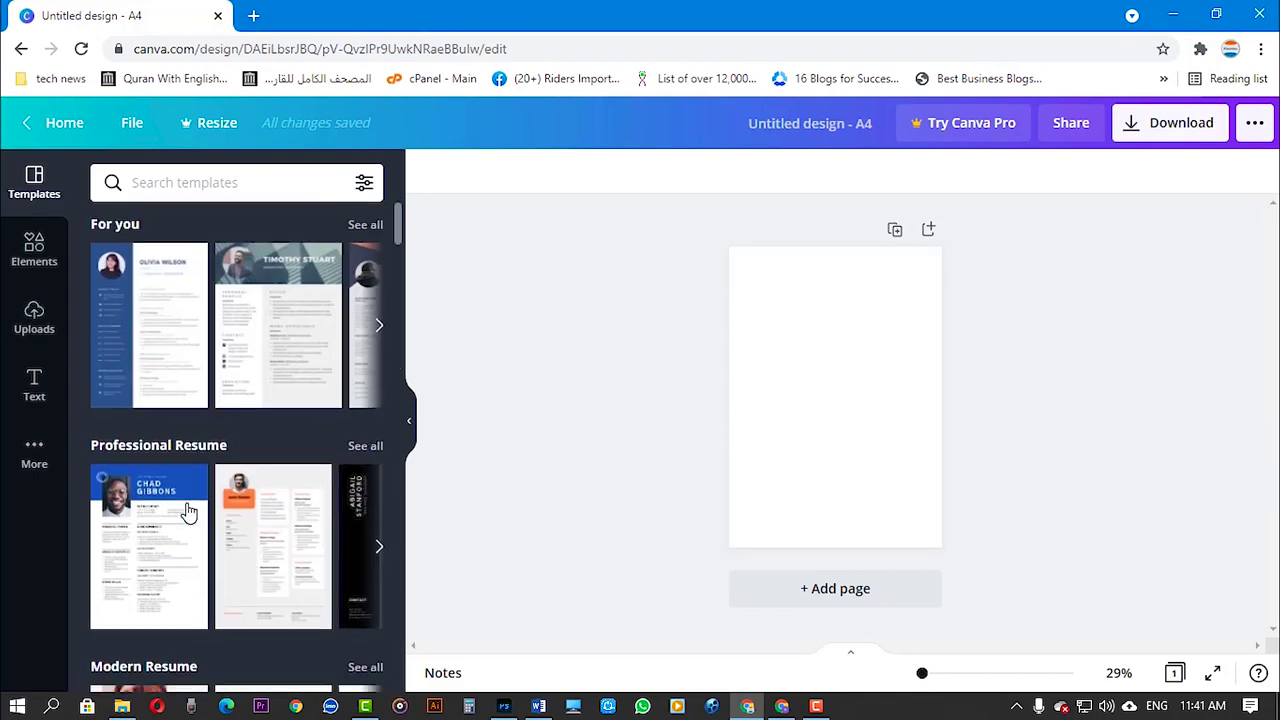
{"action": "left_click", "coordinate": [382, 340]}
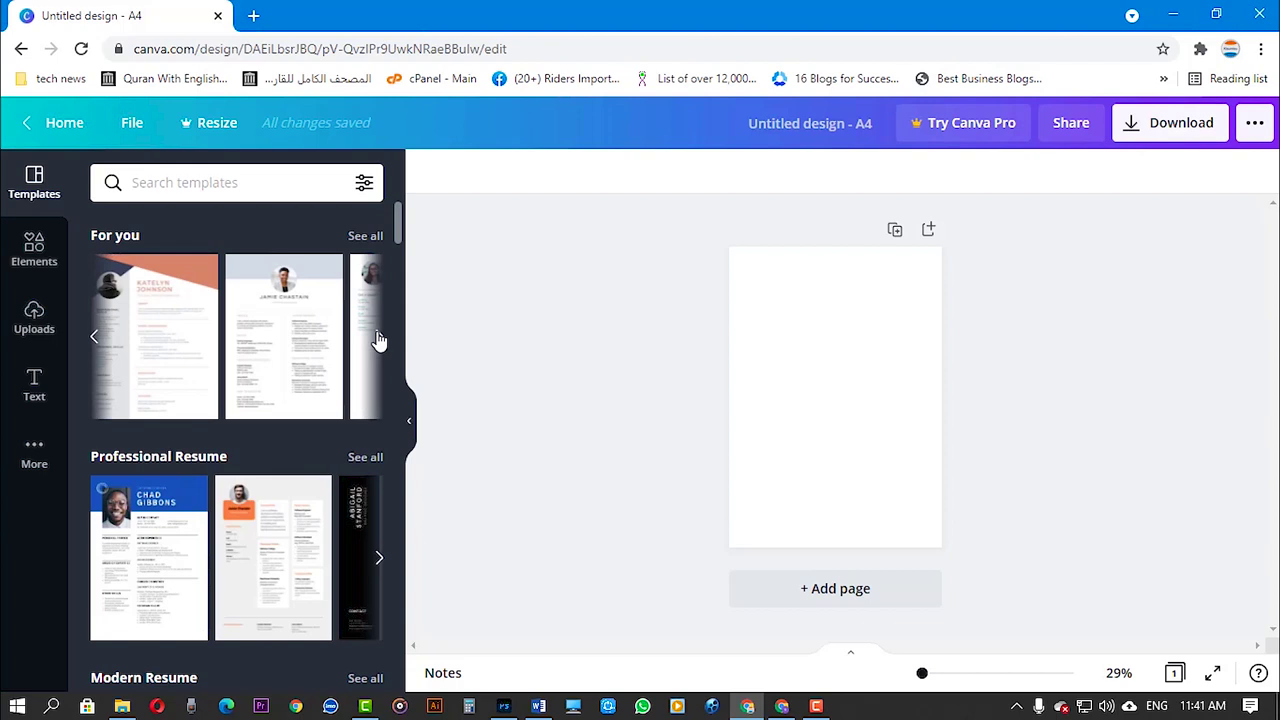
{"action": "left_click", "coordinate": [379, 341]}
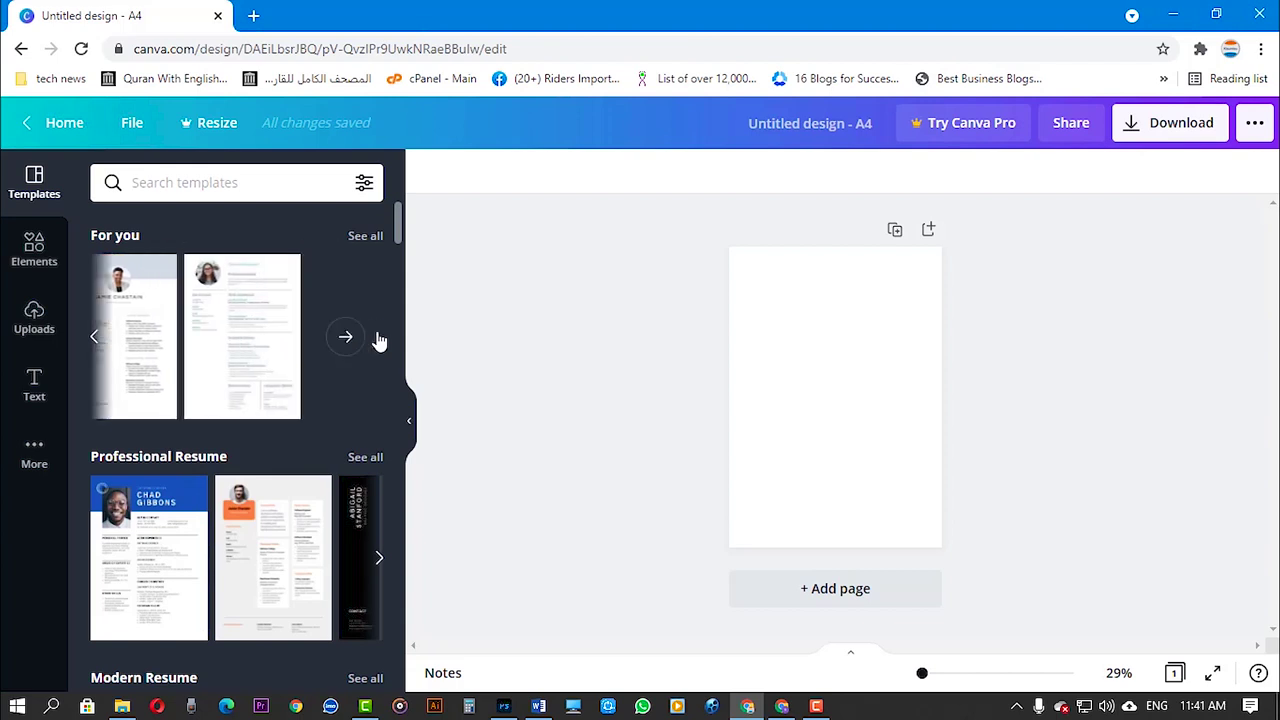
Step: Zoom the software developer resume template to about 97% and scroll back to its top
{"action": "left_click", "coordinate": [944, 675]}
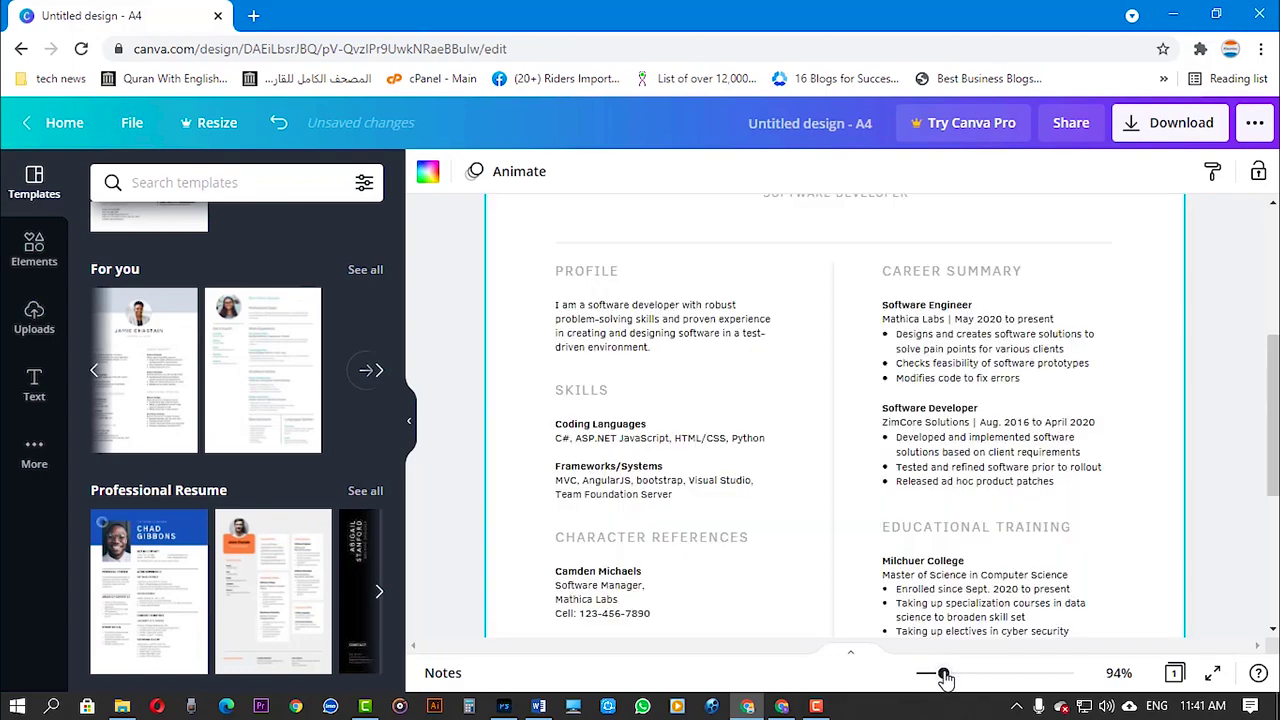
{"action": "mouse_move", "coordinate": [943, 675]}
{"action": "left_mouse_down"}
{"action": "mouse_move", "coordinate": [963, 675]}
{"action": "mouse_move", "coordinate": [916, 677]}
{"action": "mouse_move", "coordinate": [945, 677]}
{"action": "left_mouse_up"}
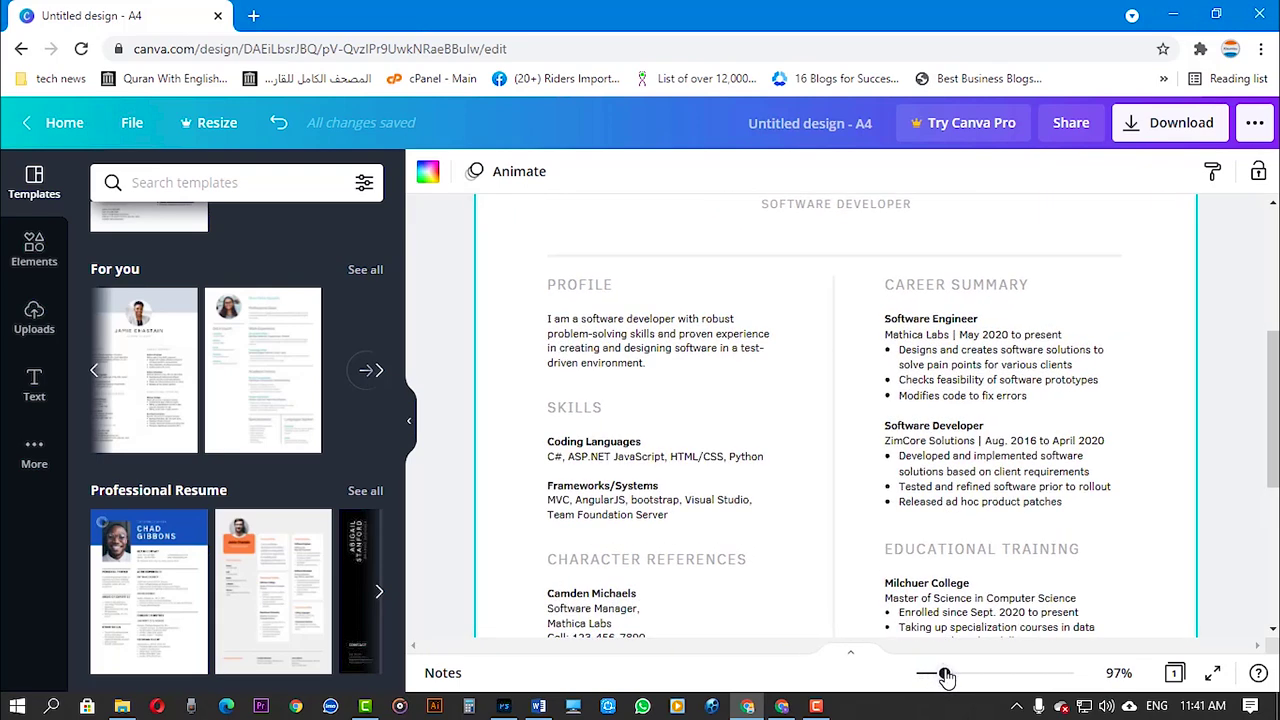
{"action": "scroll", "coordinate": [853, 565], "scroll_direction": "up", "scroll_amount": 1}
{"action": "scroll", "coordinate": [855, 567], "scroll_direction": "up", "scroll_amount": 3}
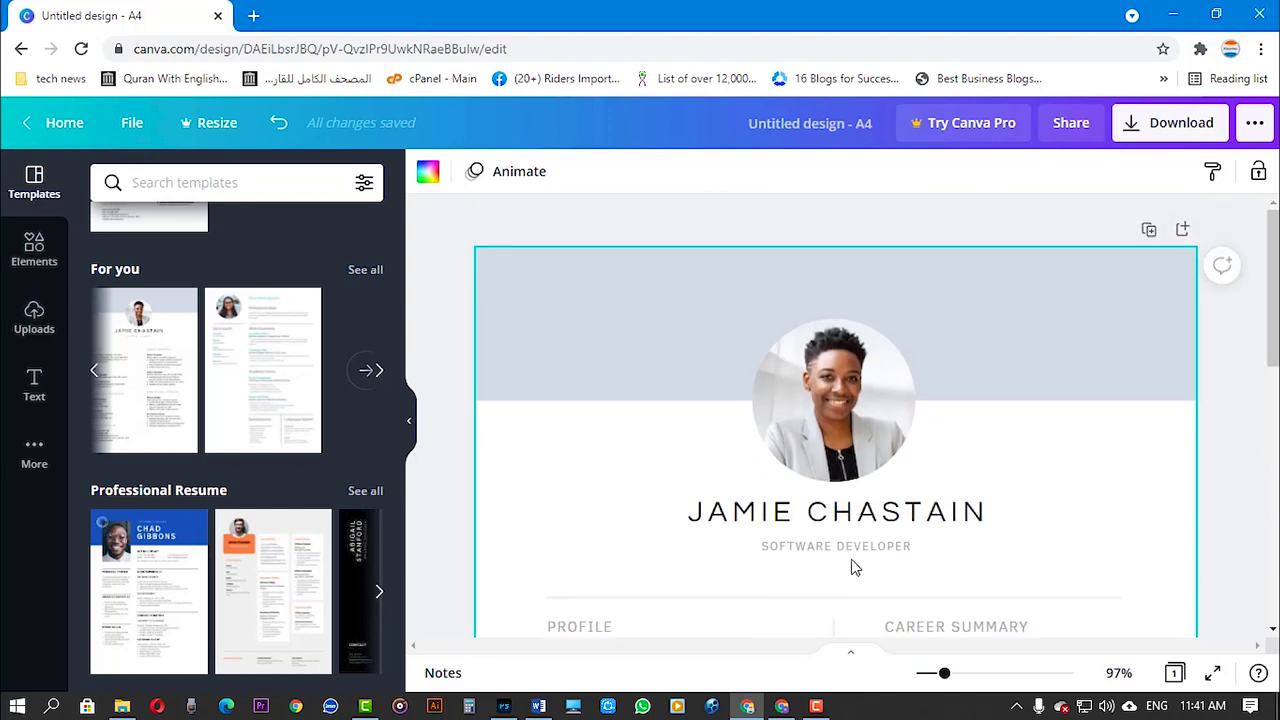
{"action": "left_click", "coordinate": [841, 416]}
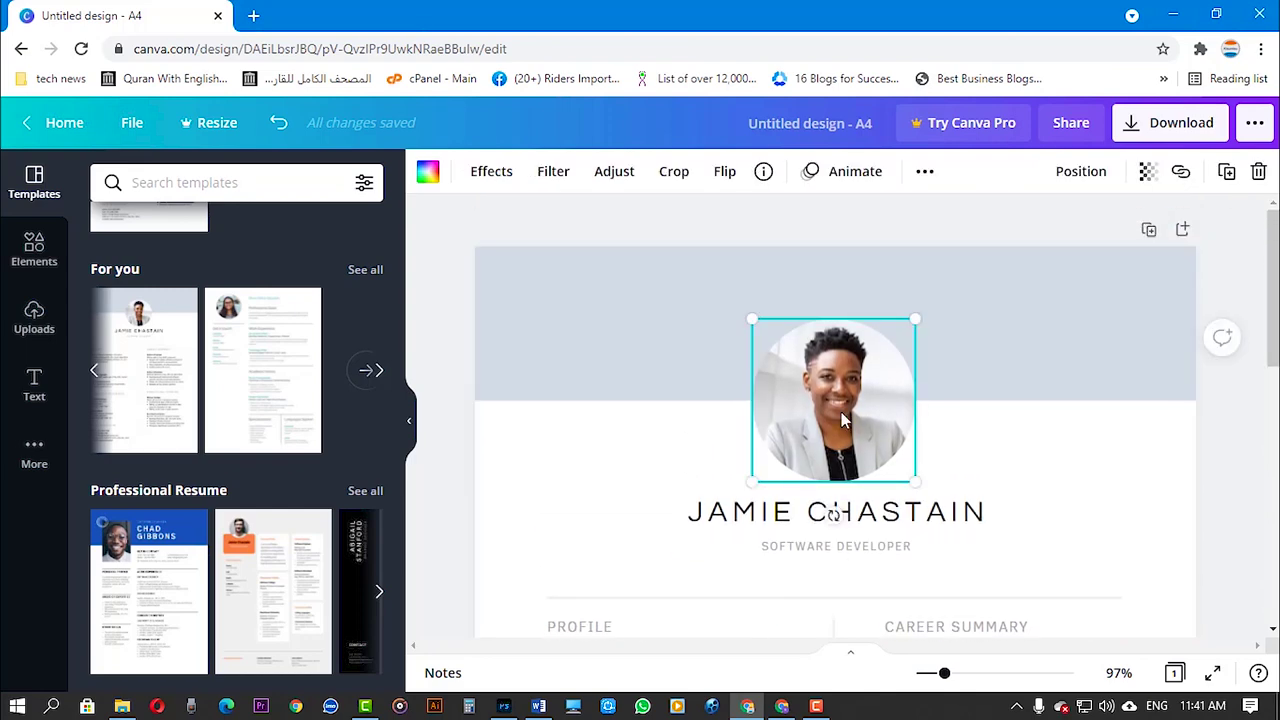
Step: Replace the sample photo with the user's own uploaded portrait in the round frame
{"action": "key", "text": "Delete"}
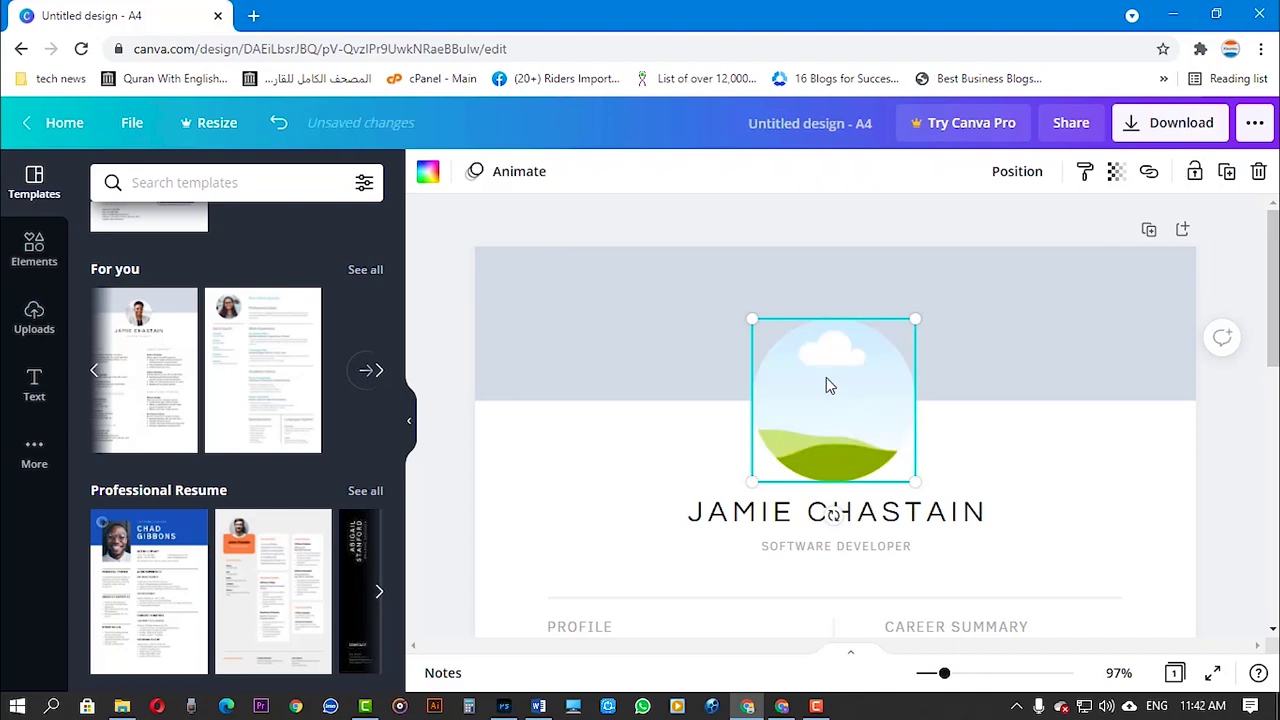
{"action": "left_click", "coordinate": [36, 318]}
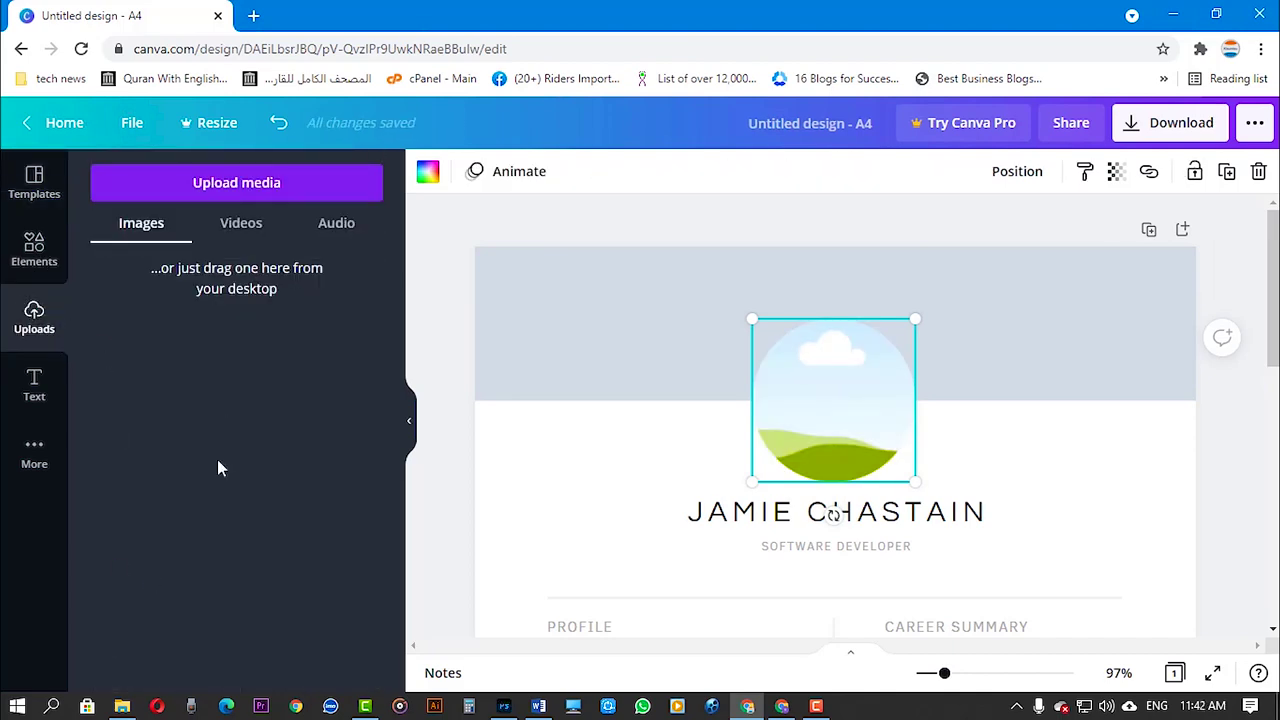
{"action": "left_click", "coordinate": [122, 706]}
{"action": "left_click_drag", "start_coordinate": [345, 450], "coordinate": [226, 497]}
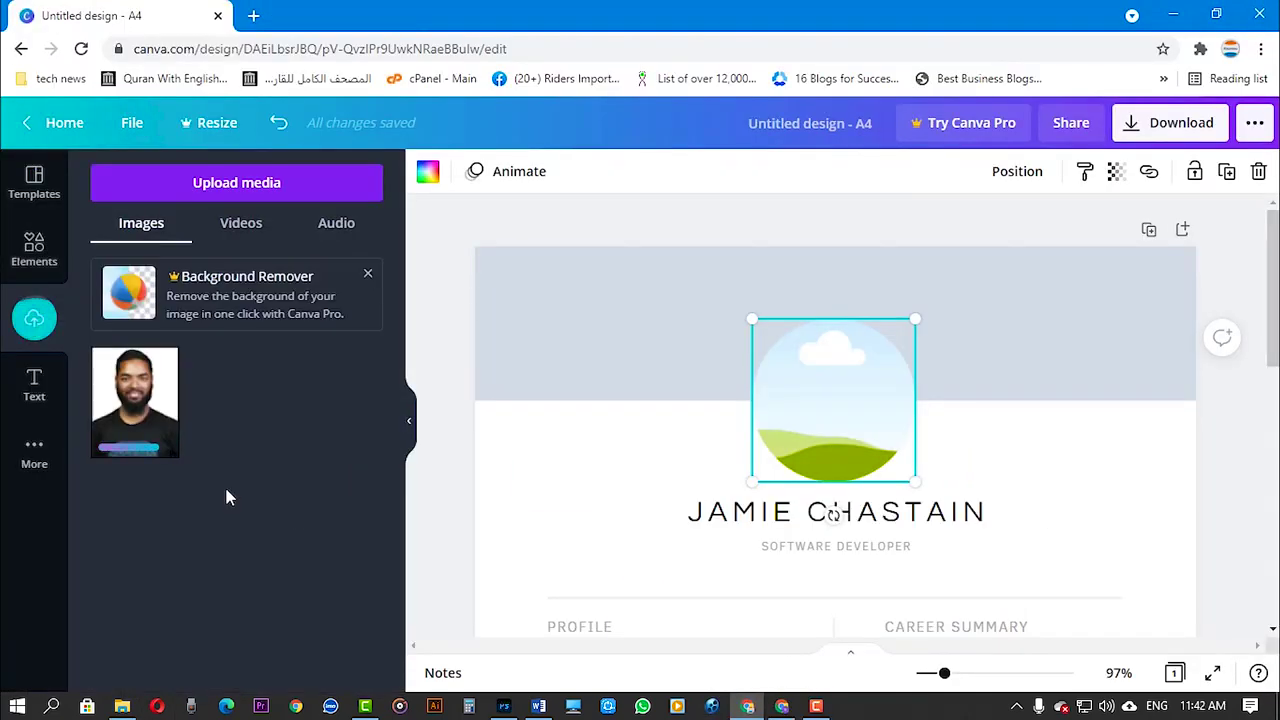
{"action": "left_click_drag", "start_coordinate": [135, 400], "coordinate": [833, 470]}
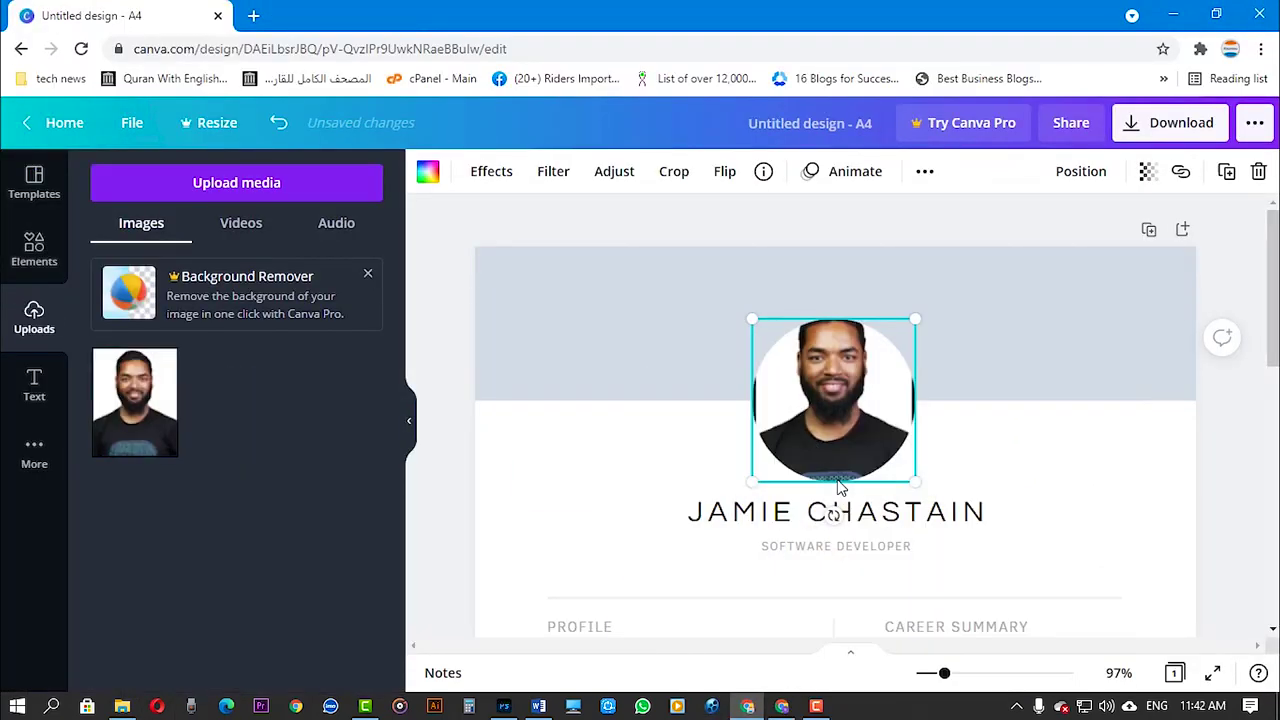
Step: Replace the header's sample name with the user's own name
{"action": "left_click", "coordinate": [790, 515]}
{"action": "type", "text": "SHAHINUR ISLAM"}
{"action": "double_click", "coordinate": [790, 546]}
Step: Set the job title to 'YOUTUBE CONTENT CREATOR' and rewrite the Profile about business videos
{"action": "type", "text": "YOUTUBE CONTENT CREATOR"}
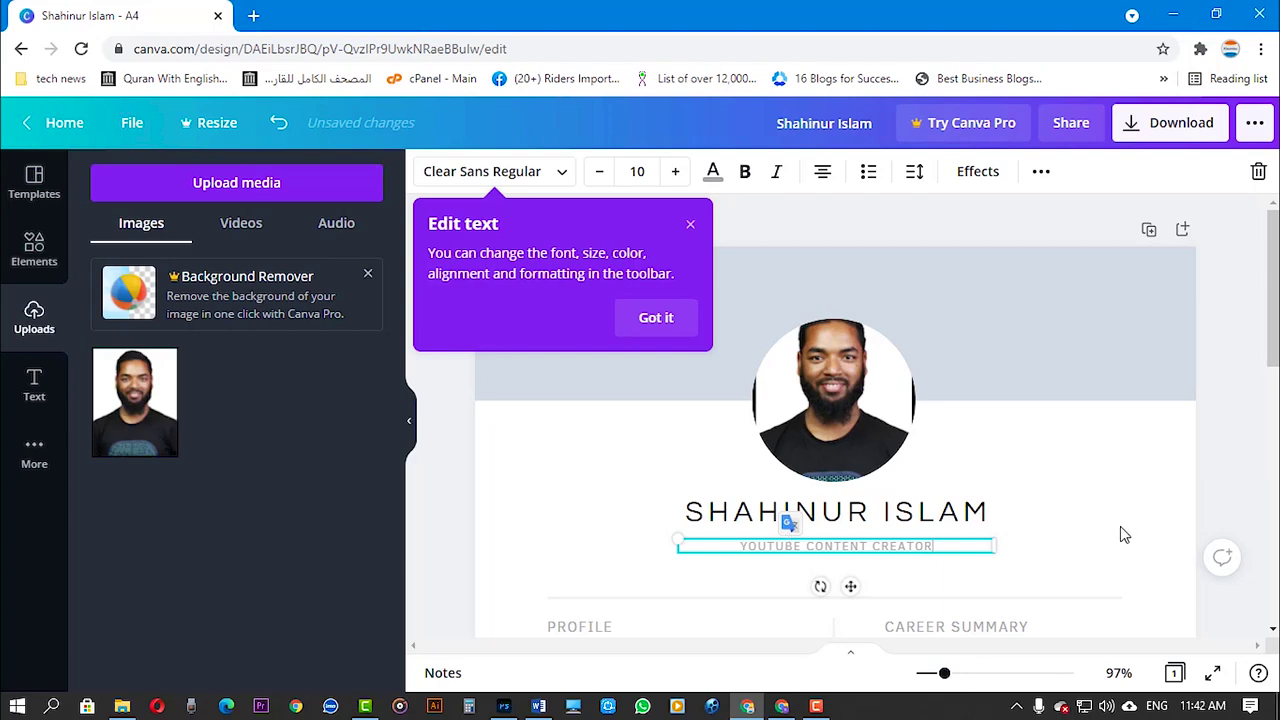
{"action": "scroll", "coordinate": [1120, 526], "scroll_direction": "down", "scroll_amount": 2}
{"action": "double_click", "coordinate": [588, 488]}
{"action": "type", "text": "Youtub"}
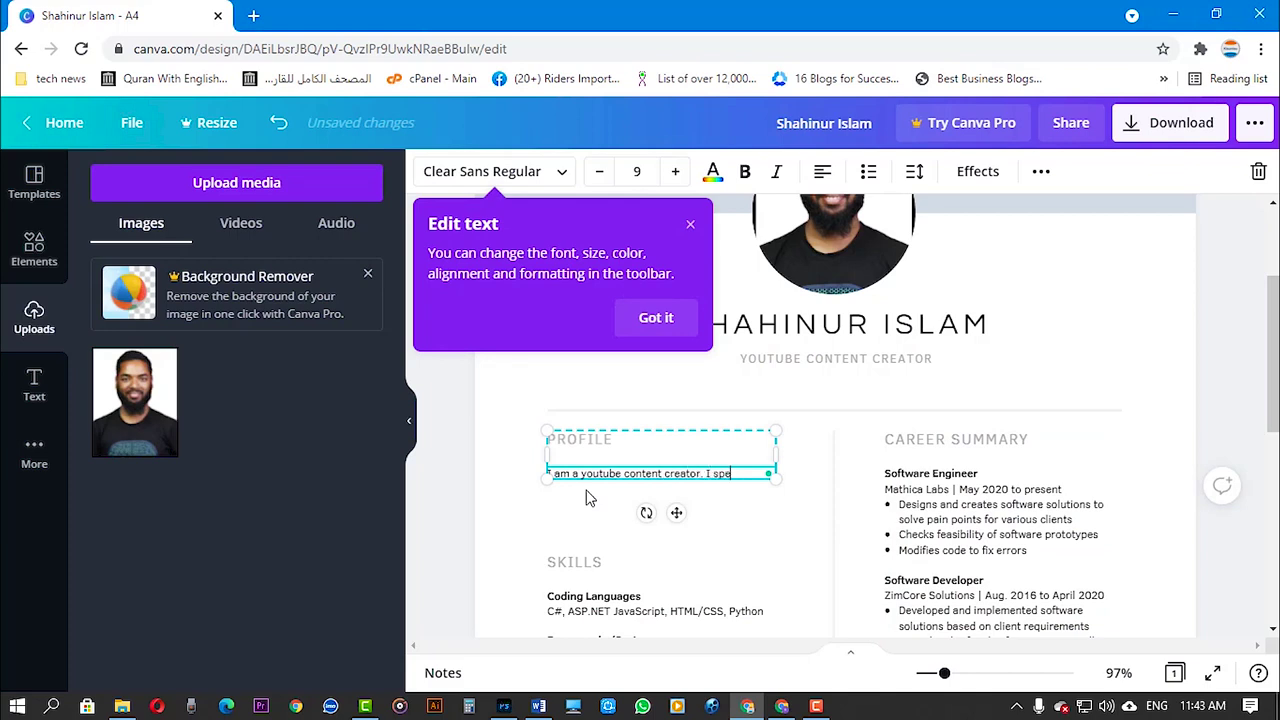
{"action": "type", "text": "like to make business realated video."}
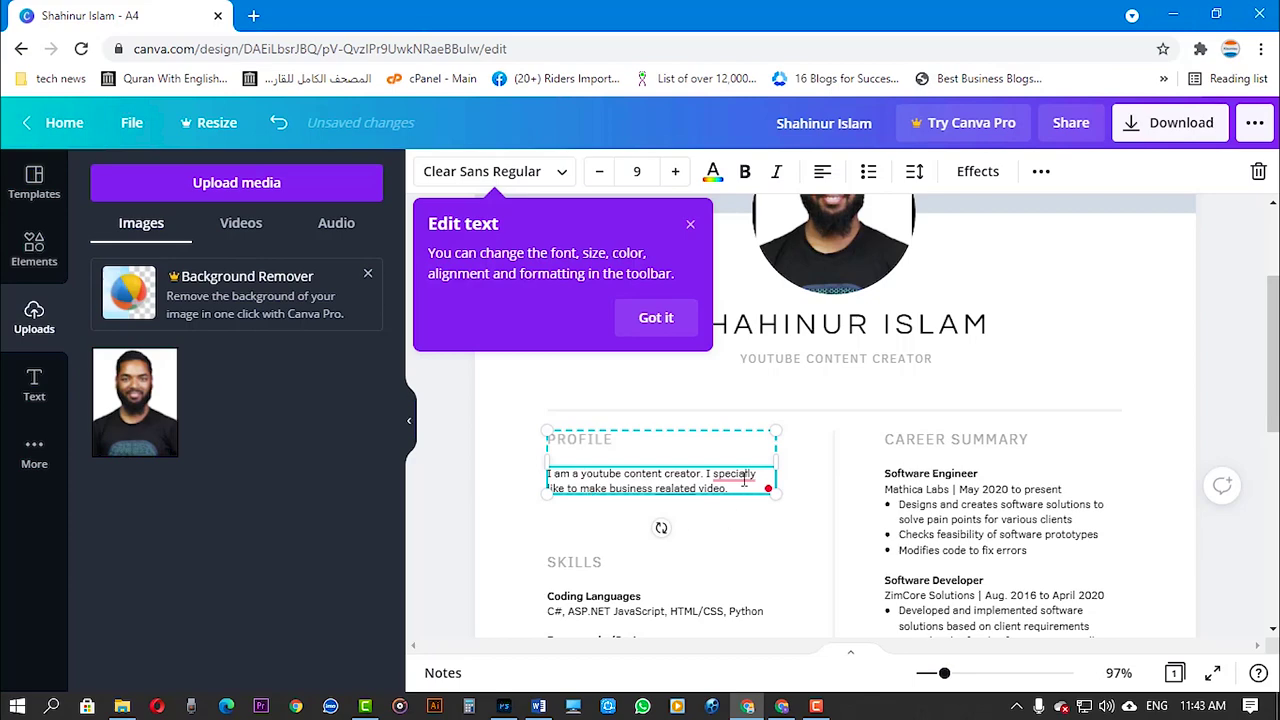
{"action": "right_click", "coordinate": [744, 480]}
{"action": "left_click", "coordinate": [744, 542]}
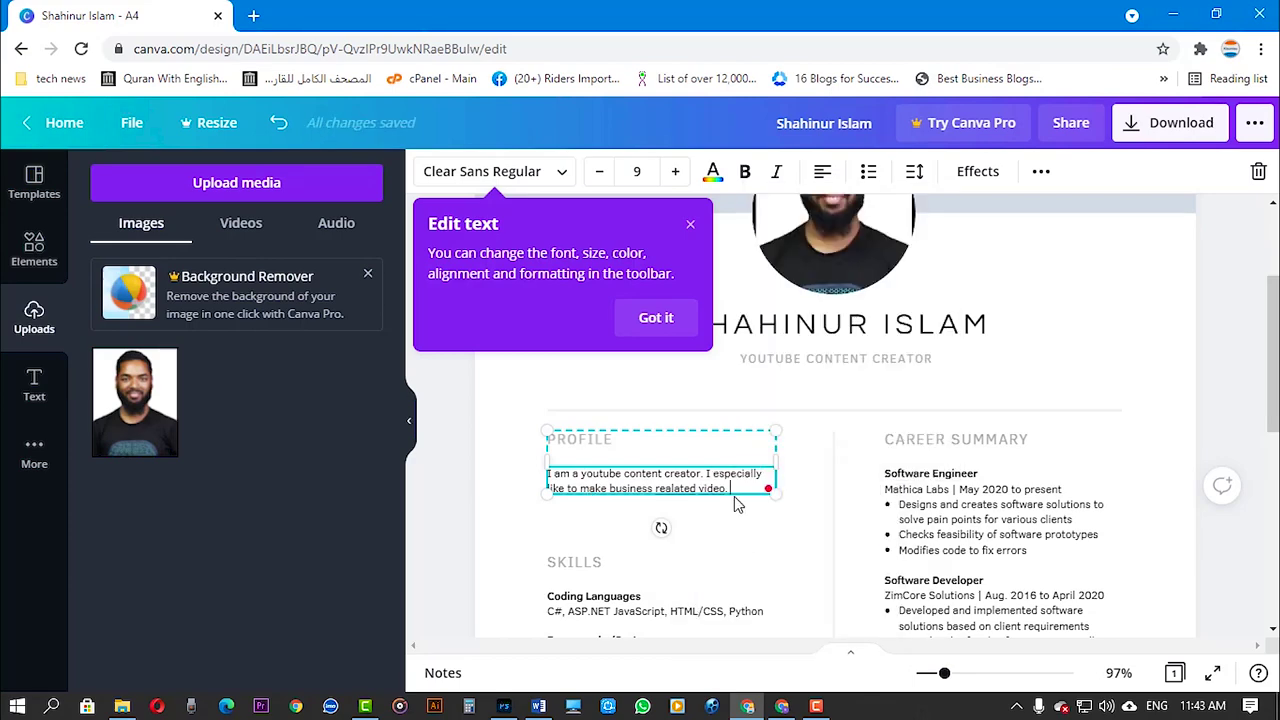
{"action": "scroll", "coordinate": [735, 505], "scroll_direction": "down", "scroll_amount": 3}
{"action": "left_click", "coordinate": [920, 300]}
Step: Retitle the first Career Summary entry from Software Engineer to 'Content Creator'
{"action": "triple_click", "coordinate": [900, 286]}
{"action": "type", "text": "School"}
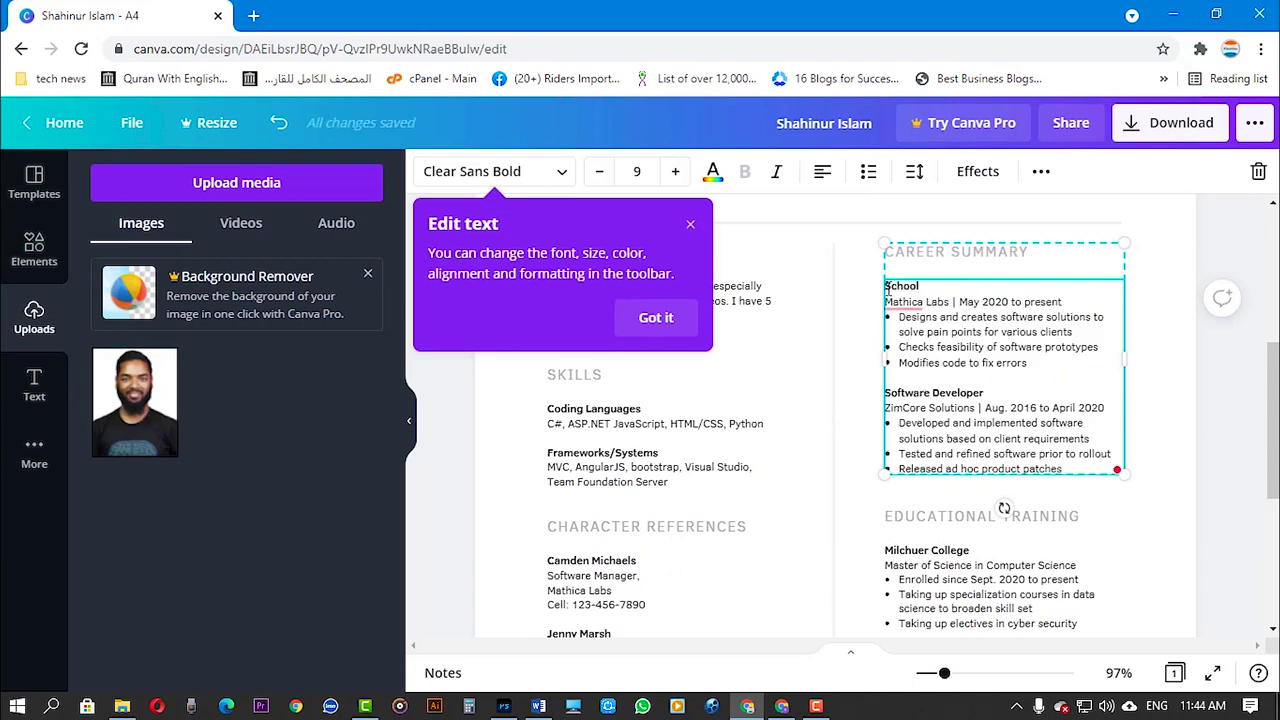
{"action": "key", "text": "ctrl+z"}
{"action": "triple_click", "coordinate": [905, 287]}
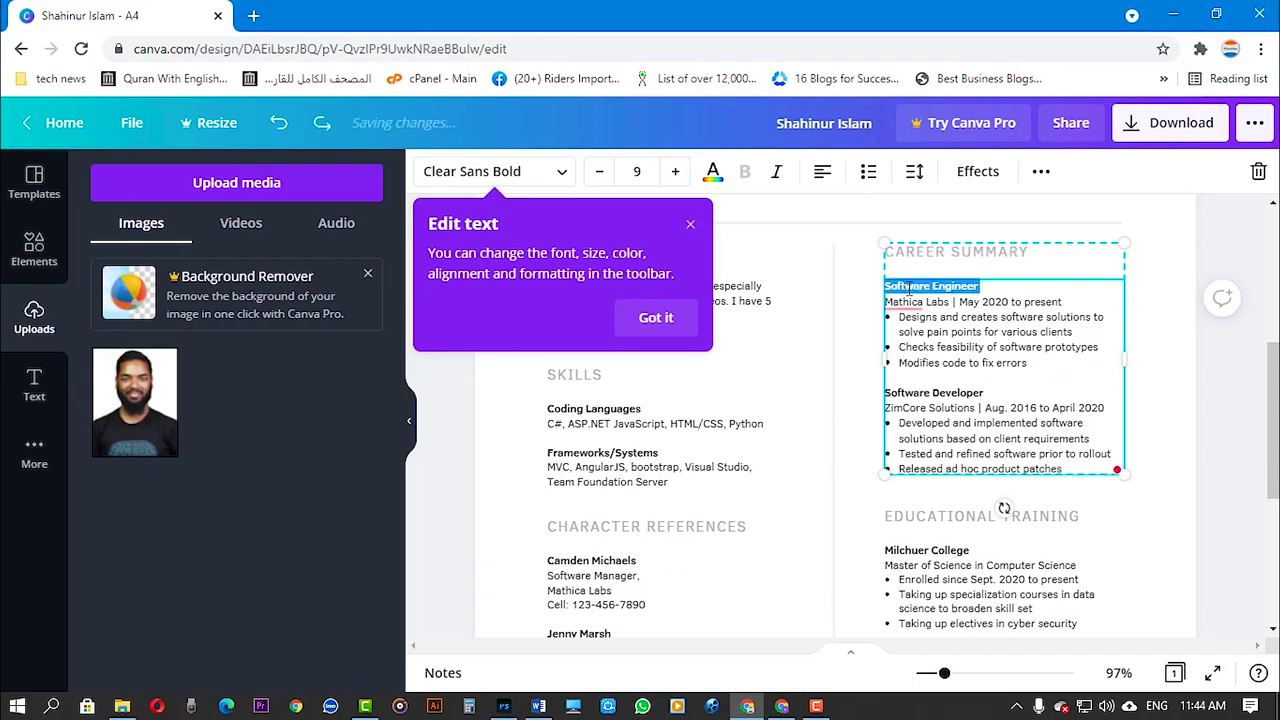
{"action": "type", "text": "C"}
{"action": "key", "text": "ctrl+z"}
{"action": "key", "text": "ctrl+z"}
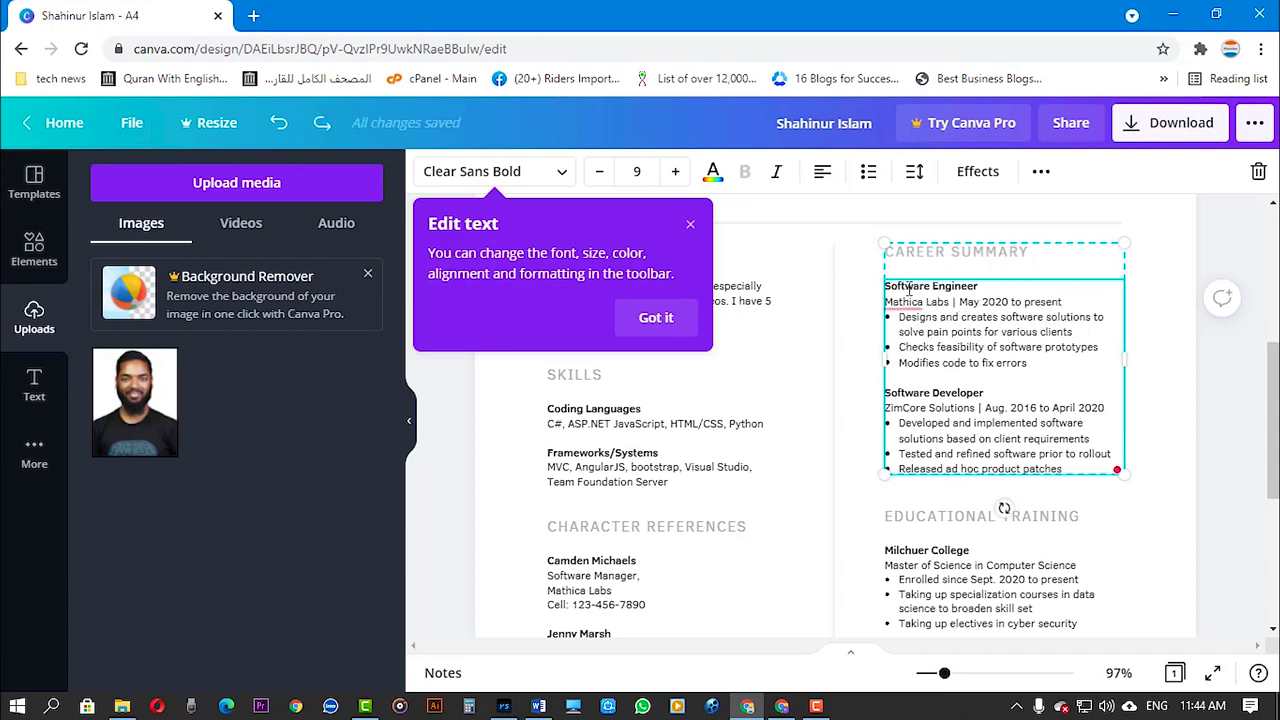
{"action": "triple_click", "coordinate": [978, 287]}
{"action": "key", "text": "BackSpace"}
{"action": "type", "text": "Content Creator"}
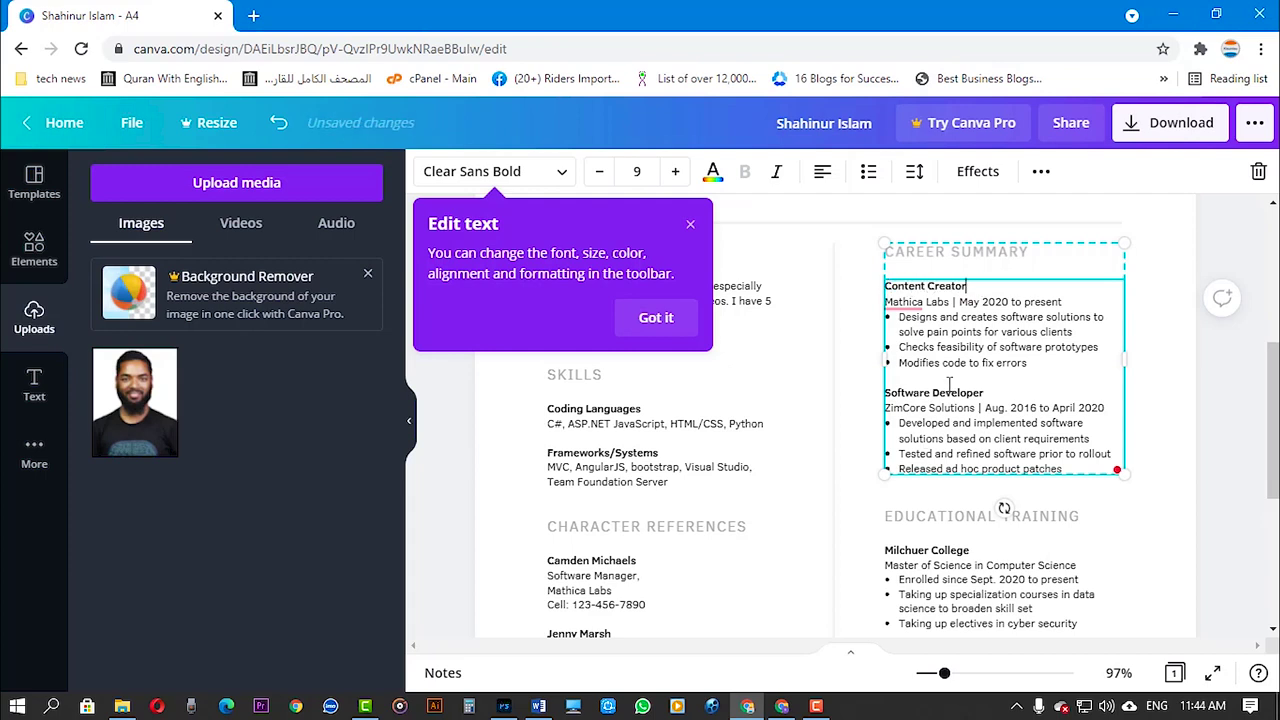
Step: Set its dates to 2 March 2016 – 2021 and first duty to 'Creating content for youtube.'
{"action": "triple_click", "coordinate": [891, 301]}
{"action": "type", "text": "2016"}
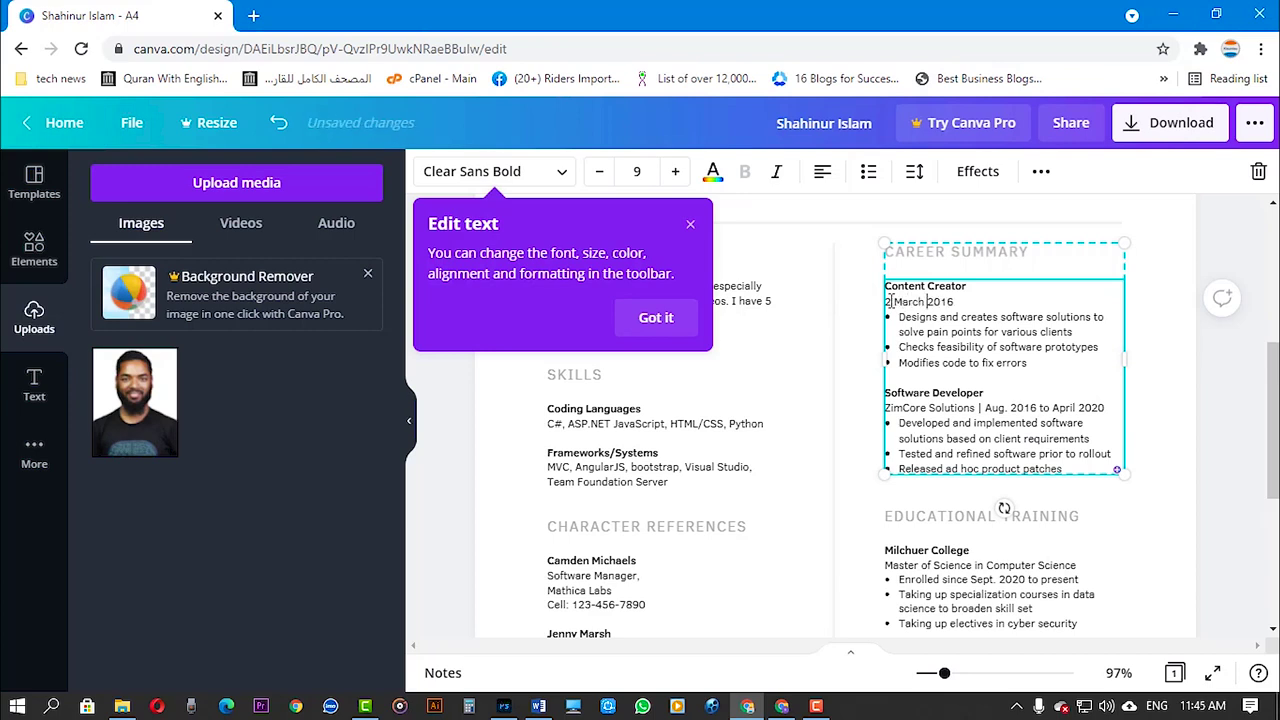
{"action": "key", "text": "Right"}
{"action": "left_click_drag", "start_coordinate": [898, 317], "coordinate": [1074, 332]}
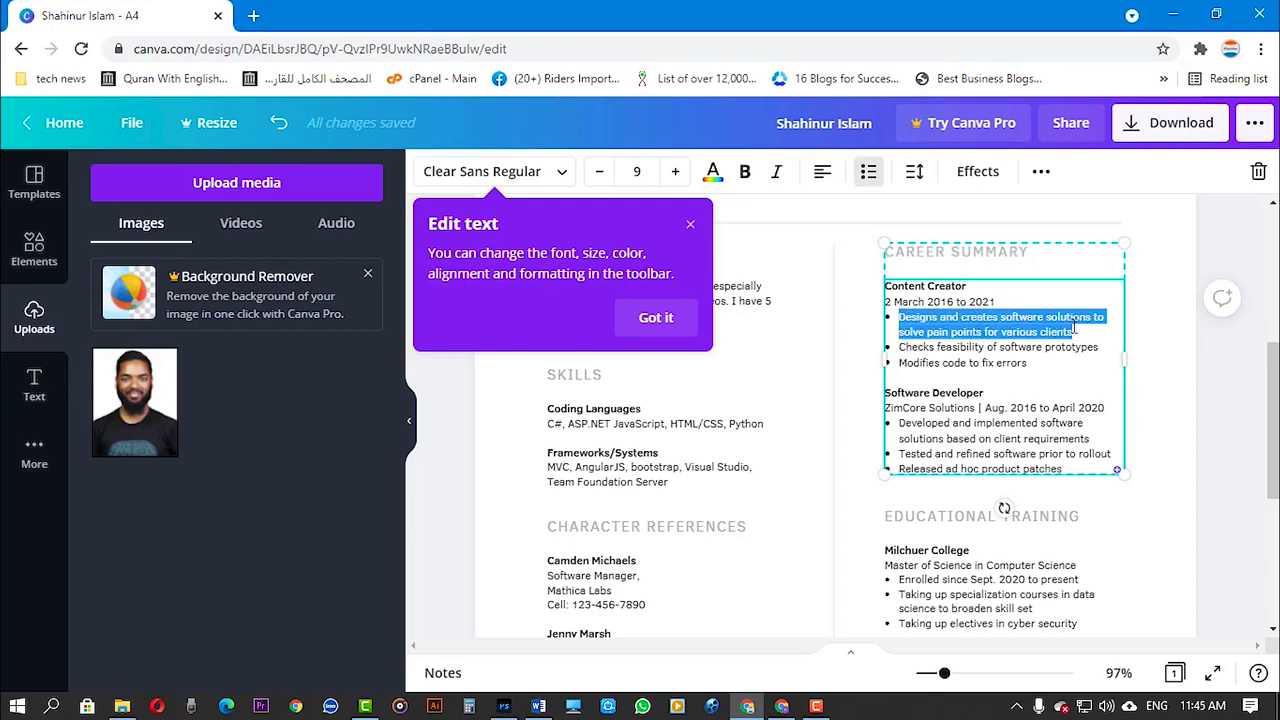
{"action": "type", "text": "Creating content and"}
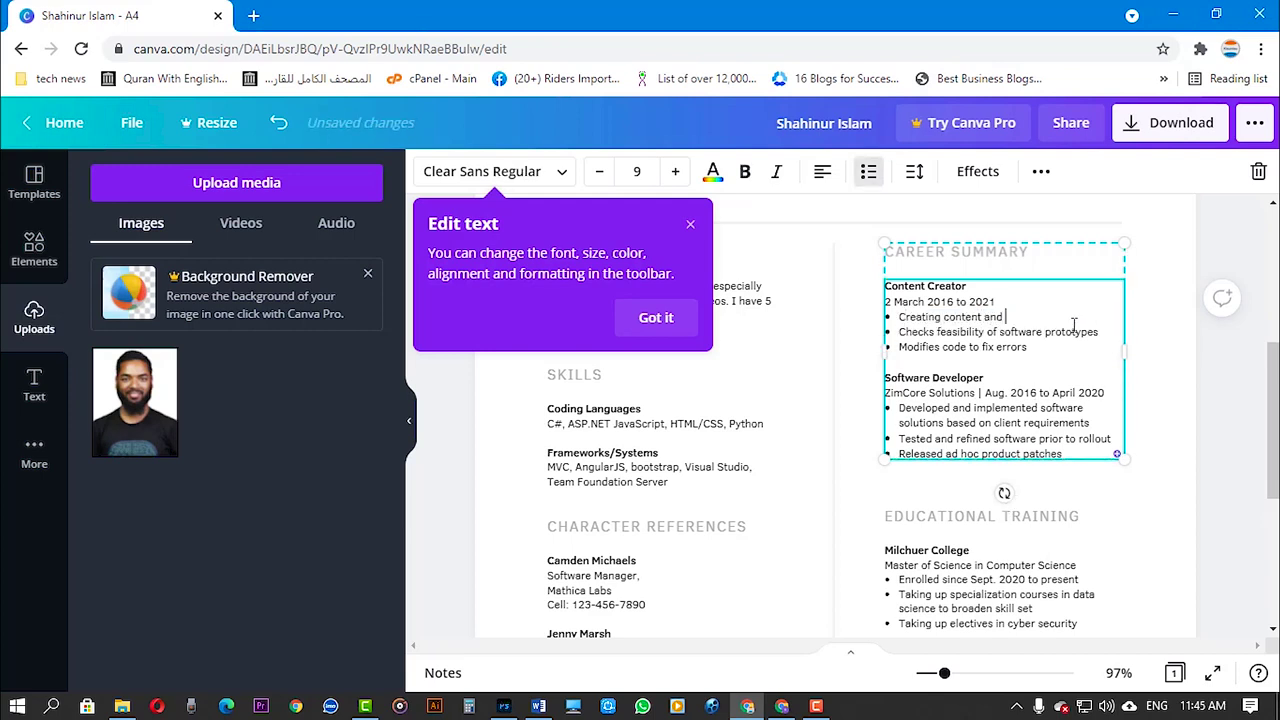
{"action": "type", "text": "u"}
{"action": "type", "text": "for"}
{"action": "triple_click", "coordinate": [1000, 335]}
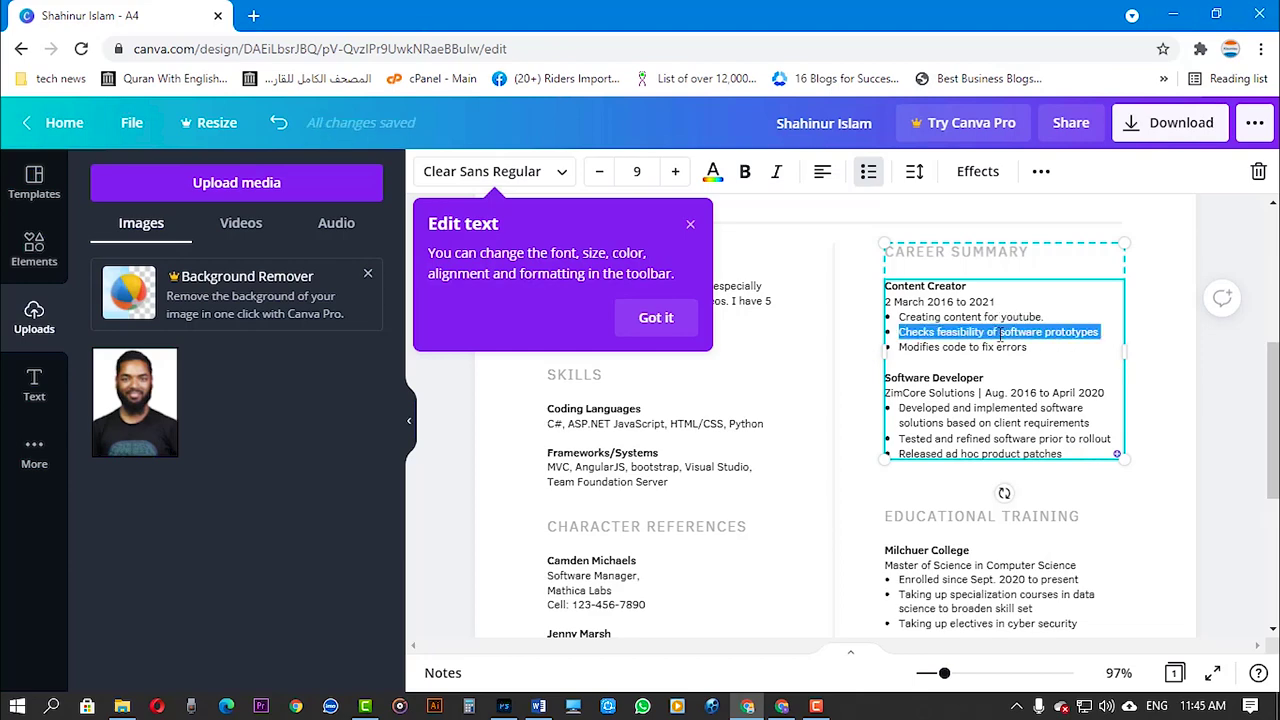
{"action": "scroll", "coordinate": [1000, 335], "scroll_direction": "down", "scroll_amount": 3}
{"action": "left_click", "coordinate": [889, 366]}
Step: Replace the 'Milchuer College' heading in Educational Training with 'MSC'
{"action": "triple_click", "coordinate": [889, 363]}
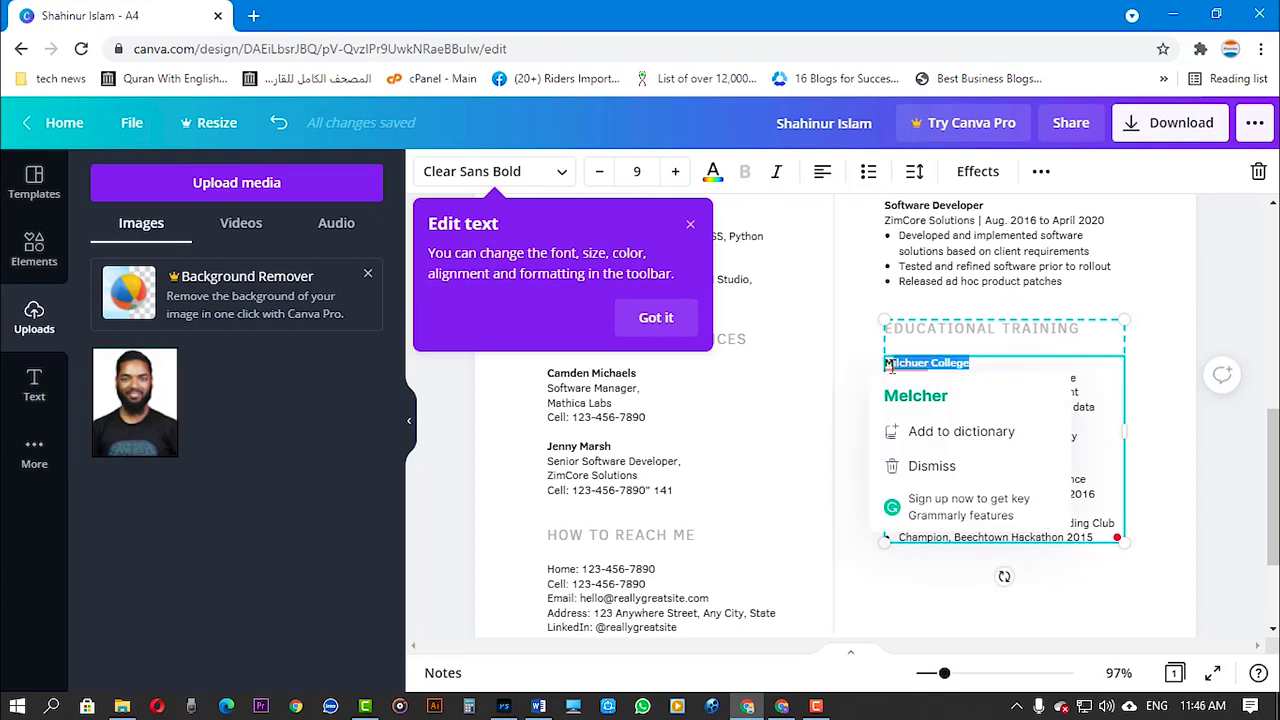
{"action": "type", "text": "SSC"}
{"action": "left_click_drag", "start_coordinate": [1077, 378], "coordinate": [884, 378]}
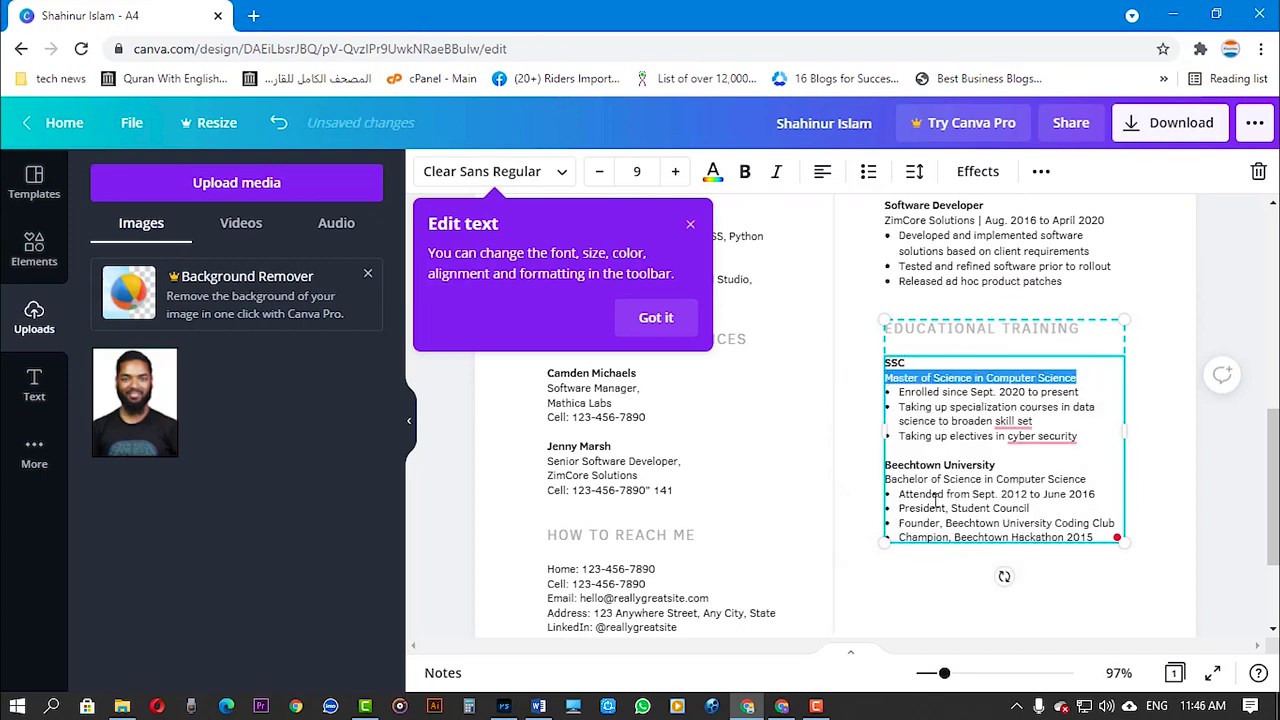
{"action": "double_click", "coordinate": [906, 363]}
{"action": "key", "text": "BackSpace"}
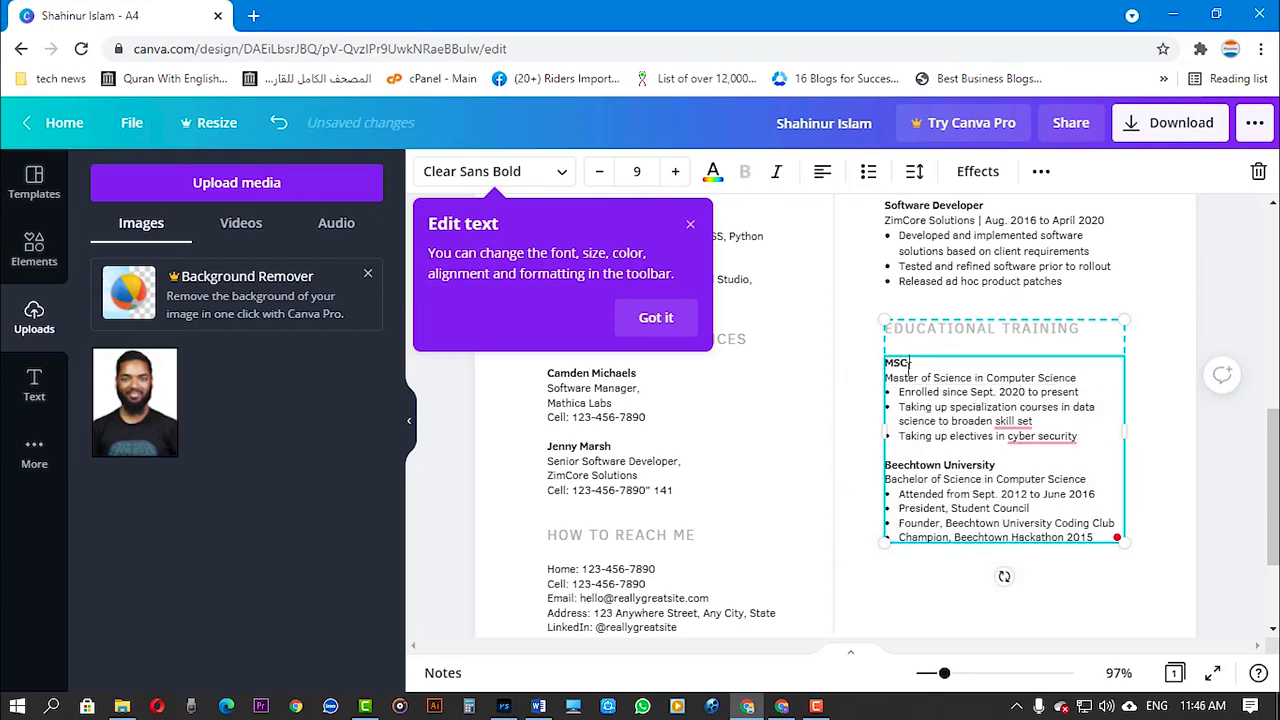
Step: Correct the bullets to read 'skillset' and 'cybersecurity', then dismiss the Edit text tip
{"action": "left_click", "coordinate": [1013, 421]}
{"action": "key", "text": "BackSpace"}
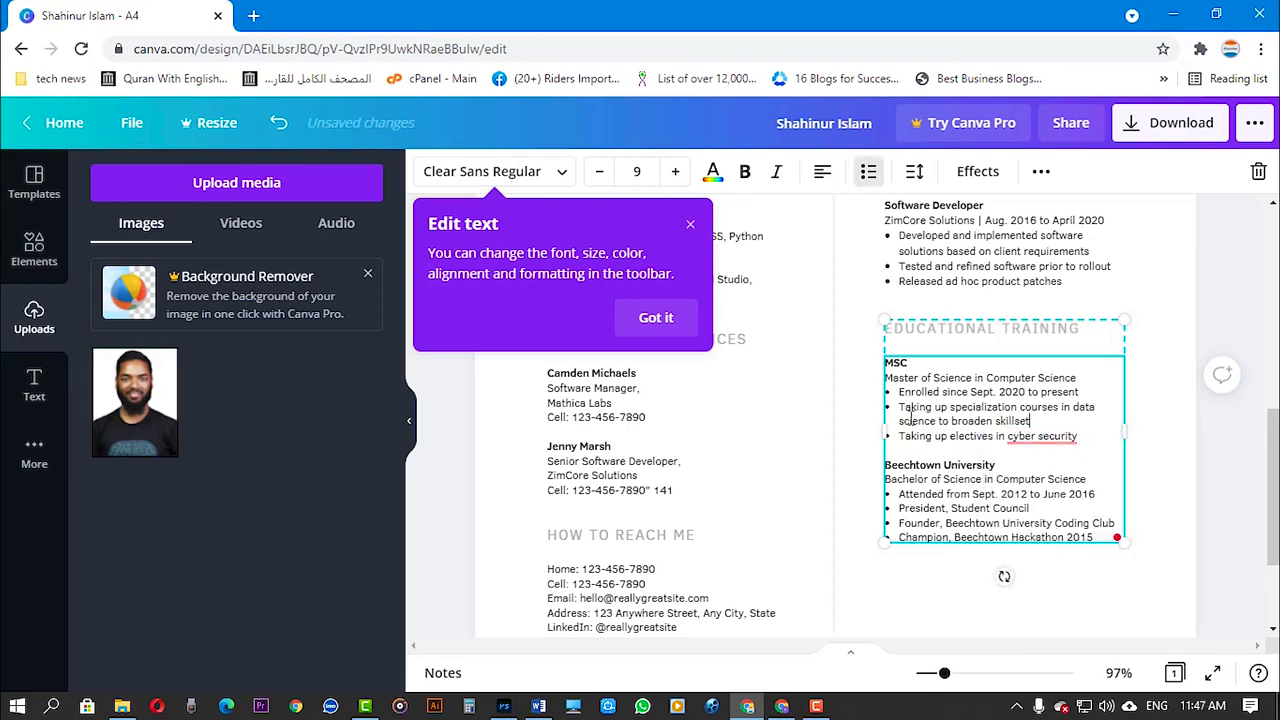
{"action": "left_click", "coordinate": [1058, 486]}
{"action": "left_click", "coordinate": [951, 466]}
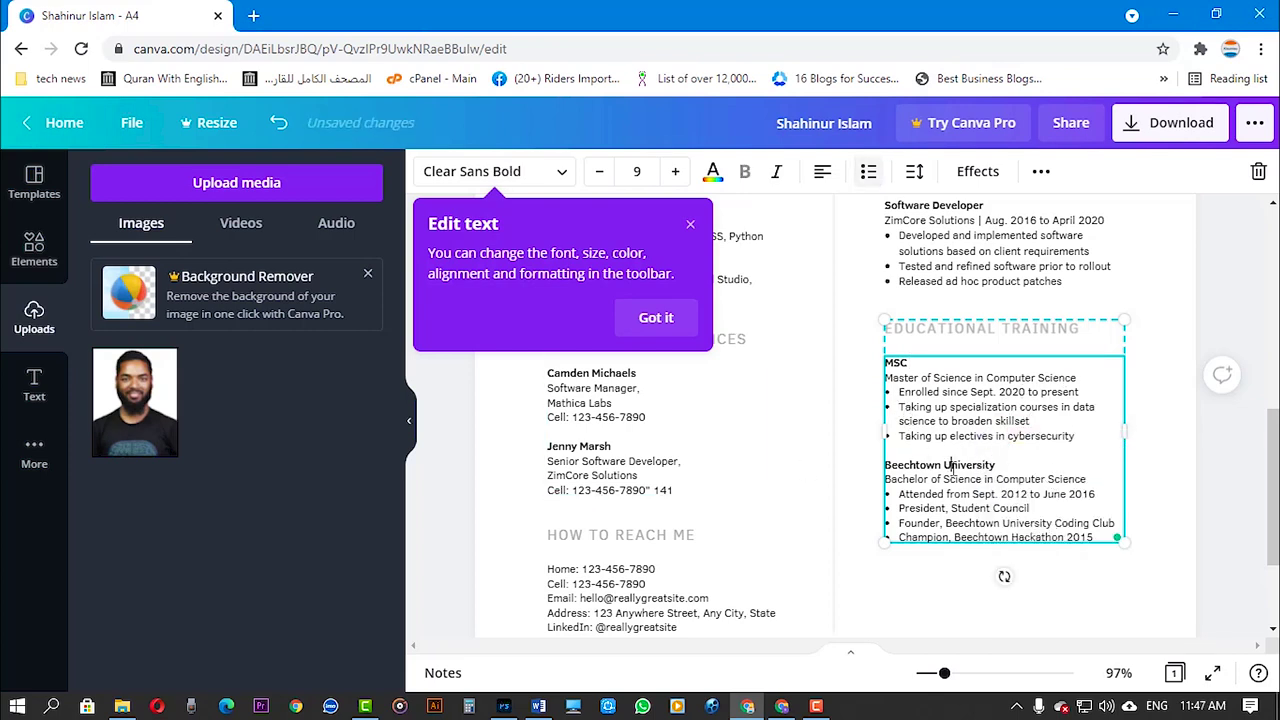
{"action": "scroll", "coordinate": [977, 476], "scroll_direction": "up", "scroll_amount": 2}
{"action": "scroll", "coordinate": [977, 476], "scroll_direction": "down", "scroll_amount": 1}
{"action": "left_click_drag", "start_coordinate": [899, 422], "coordinate": [1076, 466]}
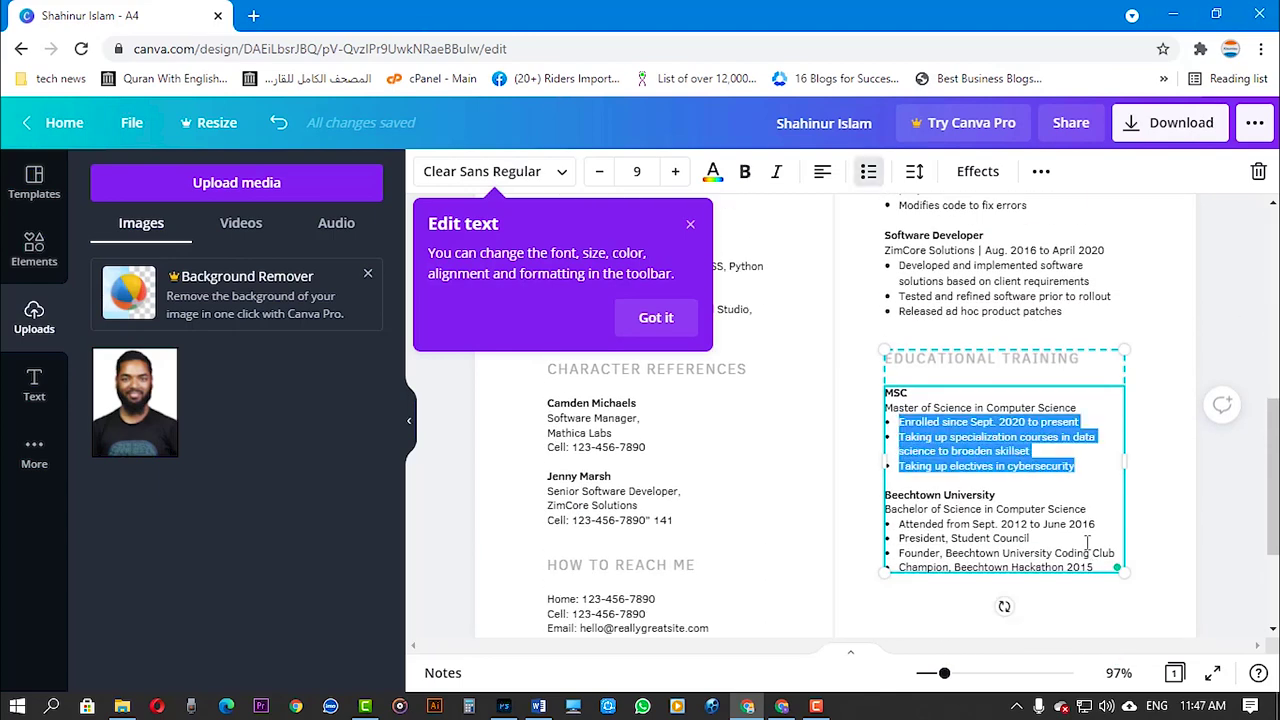
{"action": "left_click", "coordinate": [690, 224]}
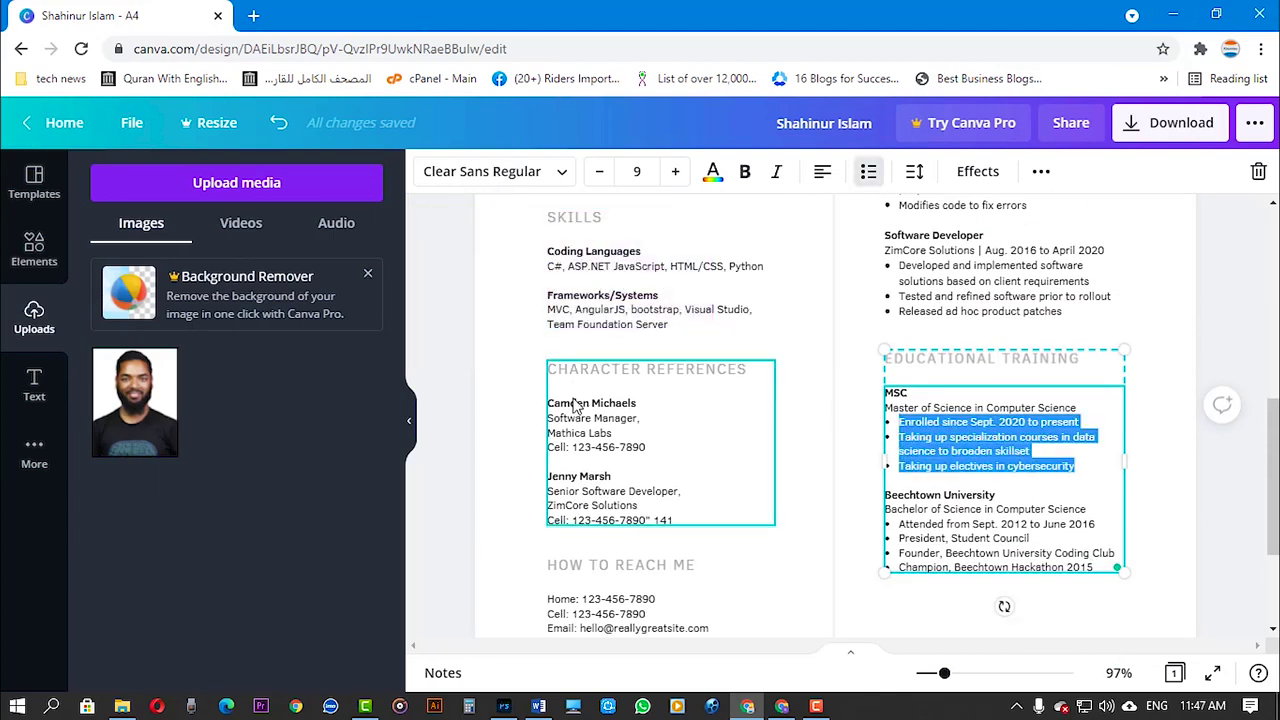
Step: Change the first character reference to Adorsho School, Assistent Teacher, Ashulia, Dhaka
{"action": "left_click", "coordinate": [612, 447]}
{"action": "left_click", "coordinate": [637, 403]}
{"action": "left_click_drag", "start_coordinate": [637, 403], "coordinate": [575, 402]}
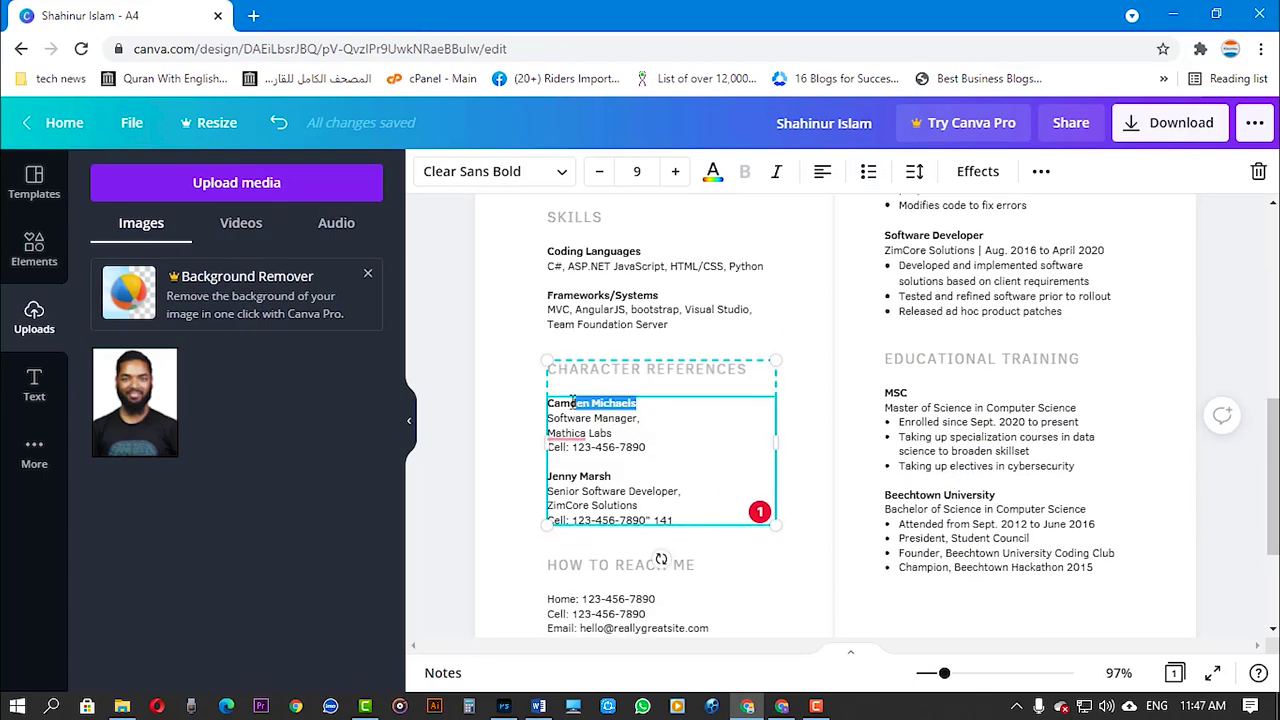
{"action": "type", "text": "Adorsho School"}
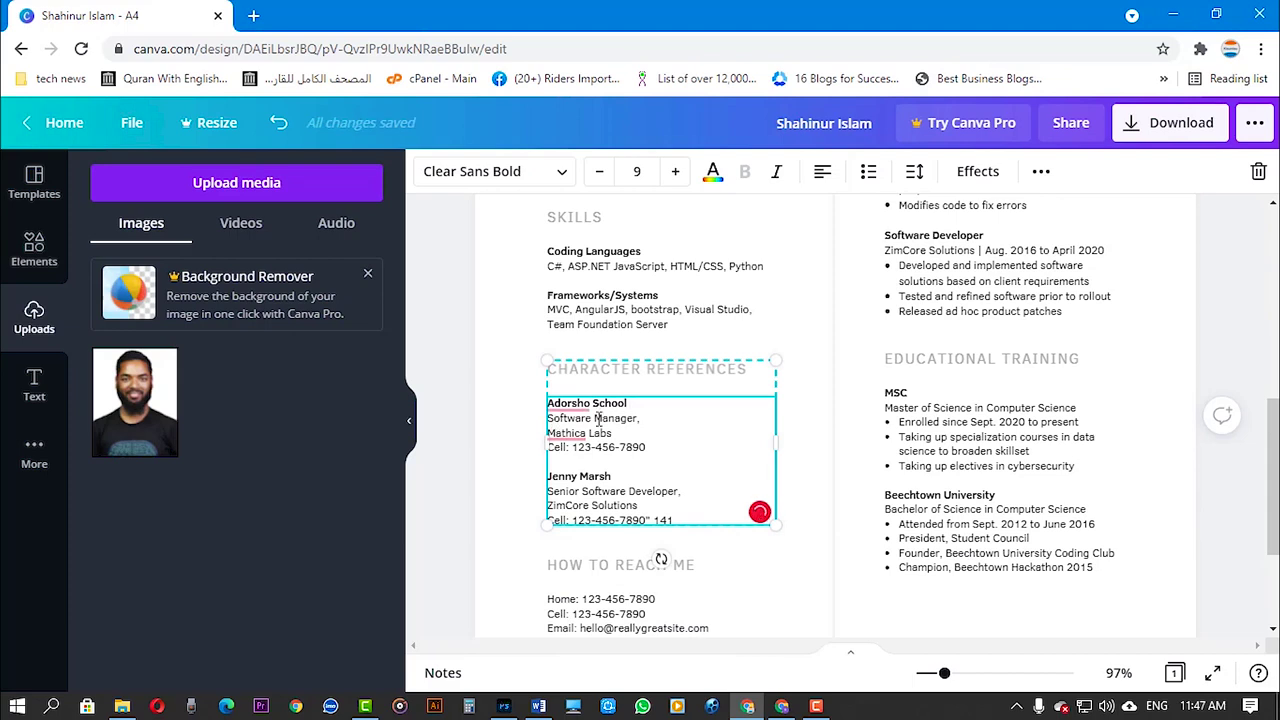
{"action": "left_click_drag", "start_coordinate": [549, 418], "coordinate": [644, 418]}
{"action": "type", "text": "Assistent Teacher,"}
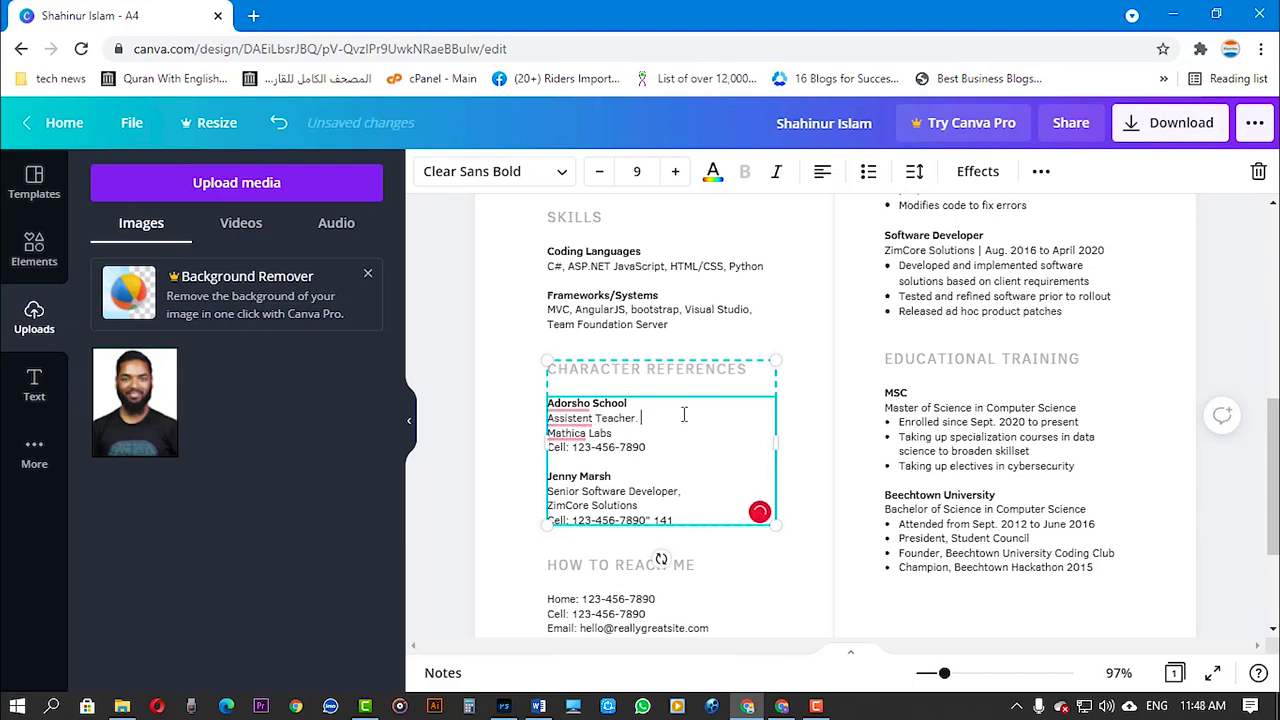
{"action": "left_click_drag", "start_coordinate": [547, 433], "coordinate": [612, 433]}
{"action": "type", "text": "Ashulia, Dhaka."}
Step: Delete the first reference's phone line and start retyping the second reference's name
{"action": "left_click_drag", "start_coordinate": [646, 447], "coordinate": [548, 449]}
{"action": "key", "text": "BackSpace"}
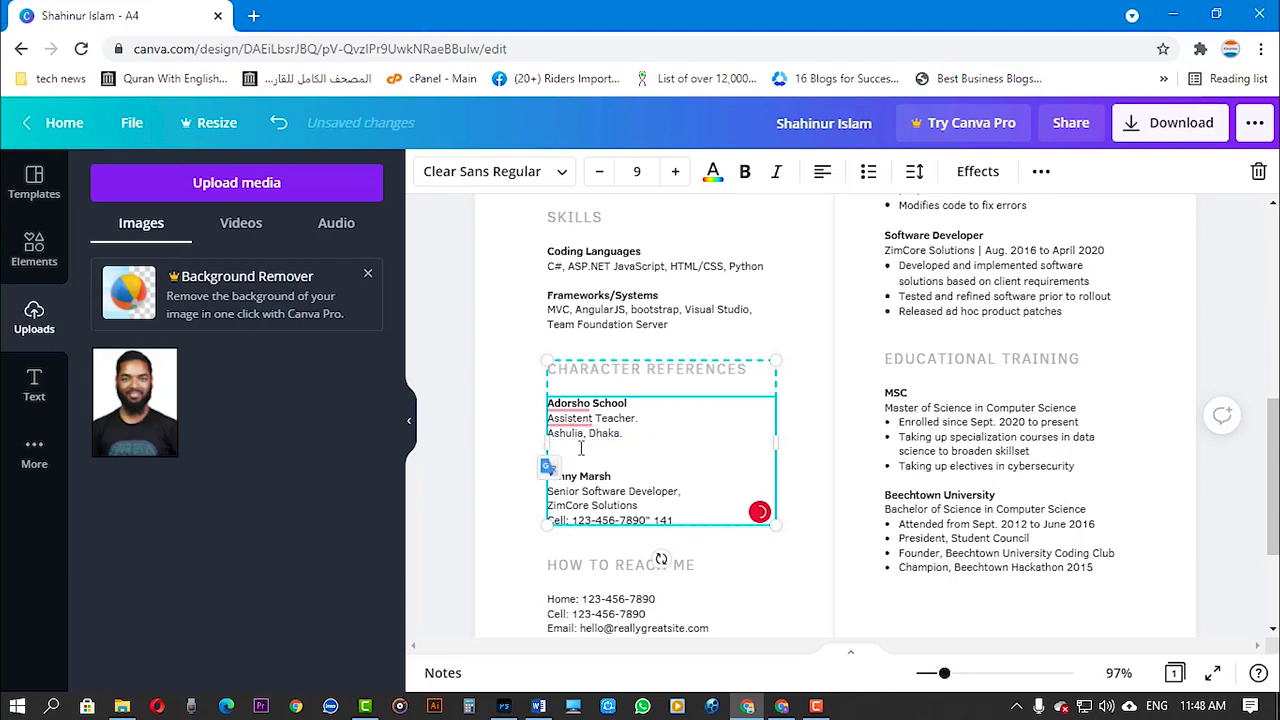
{"action": "left_click_drag", "start_coordinate": [612, 476], "coordinate": [548, 476]}
{"action": "key", "text": "BackSpace"}
{"action": "type", "text": "sman"}
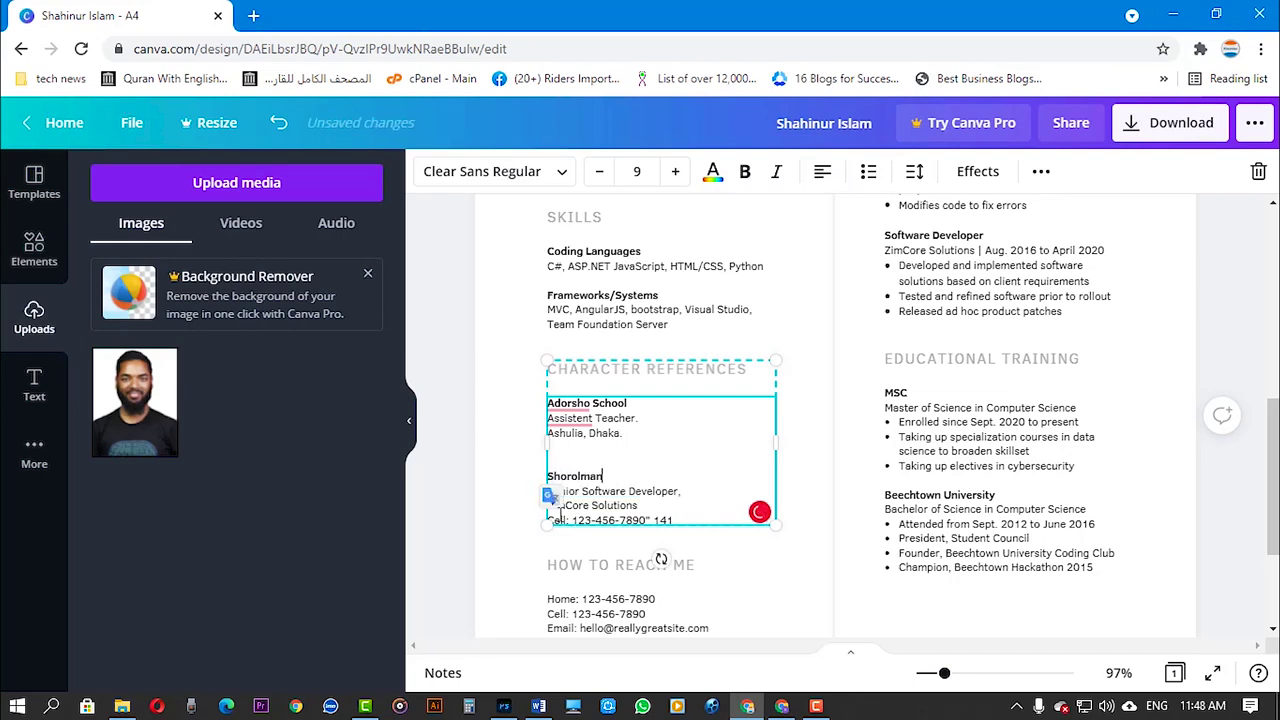
{"action": "left_click", "coordinate": [620, 580]}
{"action": "scroll", "coordinate": [806, 552], "scroll_direction": "down", "scroll_amount": 3}
{"action": "scroll", "coordinate": [806, 552], "scroll_direction": "up", "scroll_amount": 10}
{"action": "scroll", "coordinate": [806, 552], "scroll_direction": "up", "scroll_amount": 2}
Step: Download the resume as a PDF Print file and open the downloaded PDF
{"action": "left_click", "coordinate": [1170, 122]}
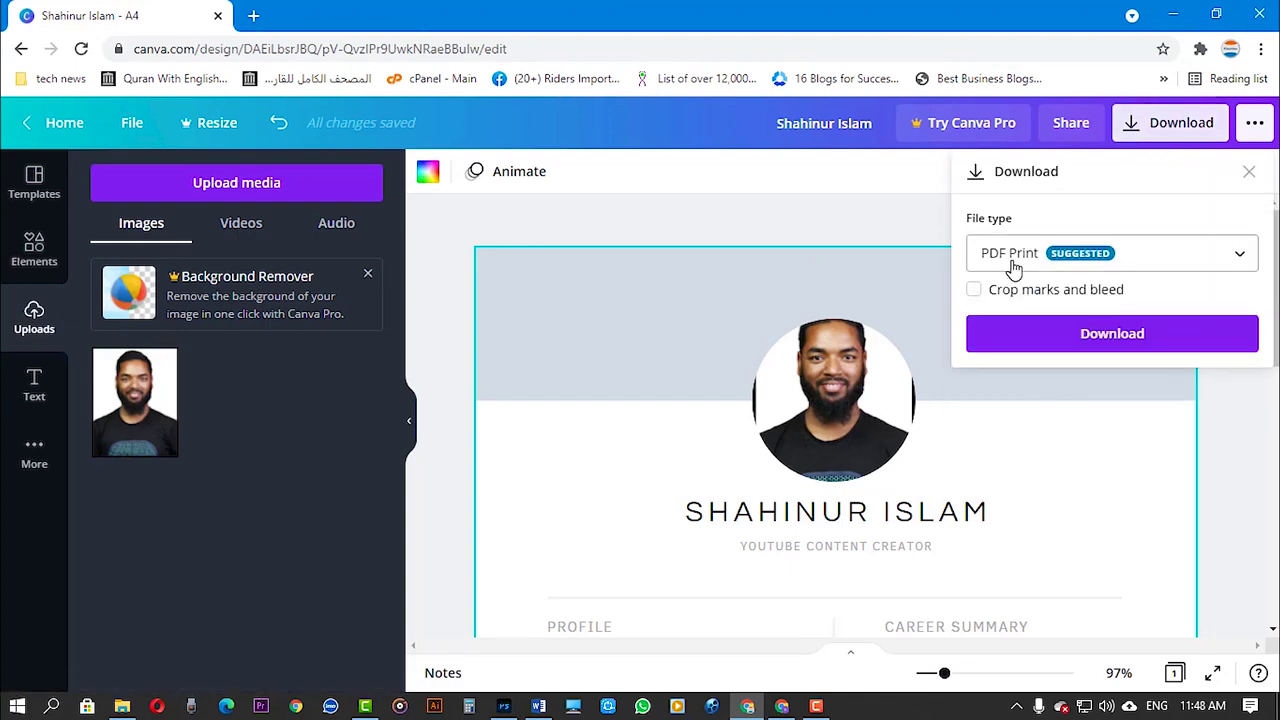
{"action": "left_click", "coordinate": [1008, 266]}
{"action": "scroll", "coordinate": [1054, 180], "scroll_direction": "up", "scroll_amount": 1}
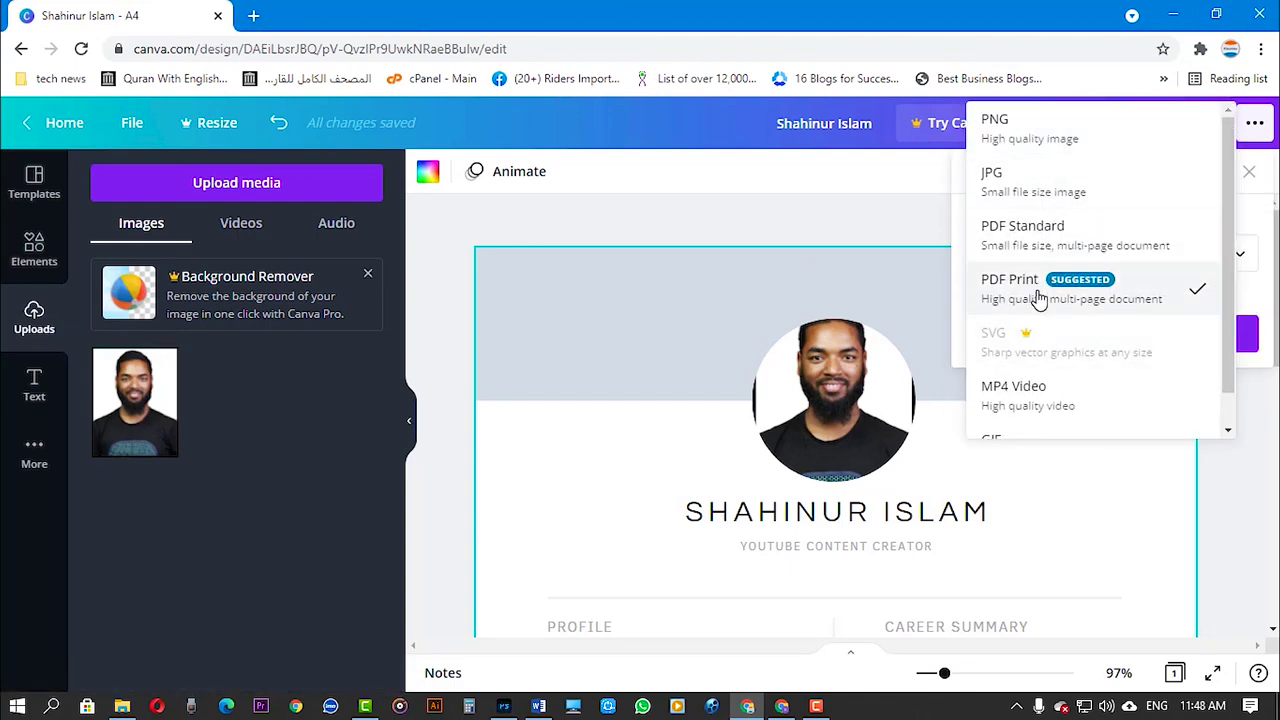
{"action": "left_click", "coordinate": [1040, 296]}
{"action": "left_click", "coordinate": [1077, 340]}
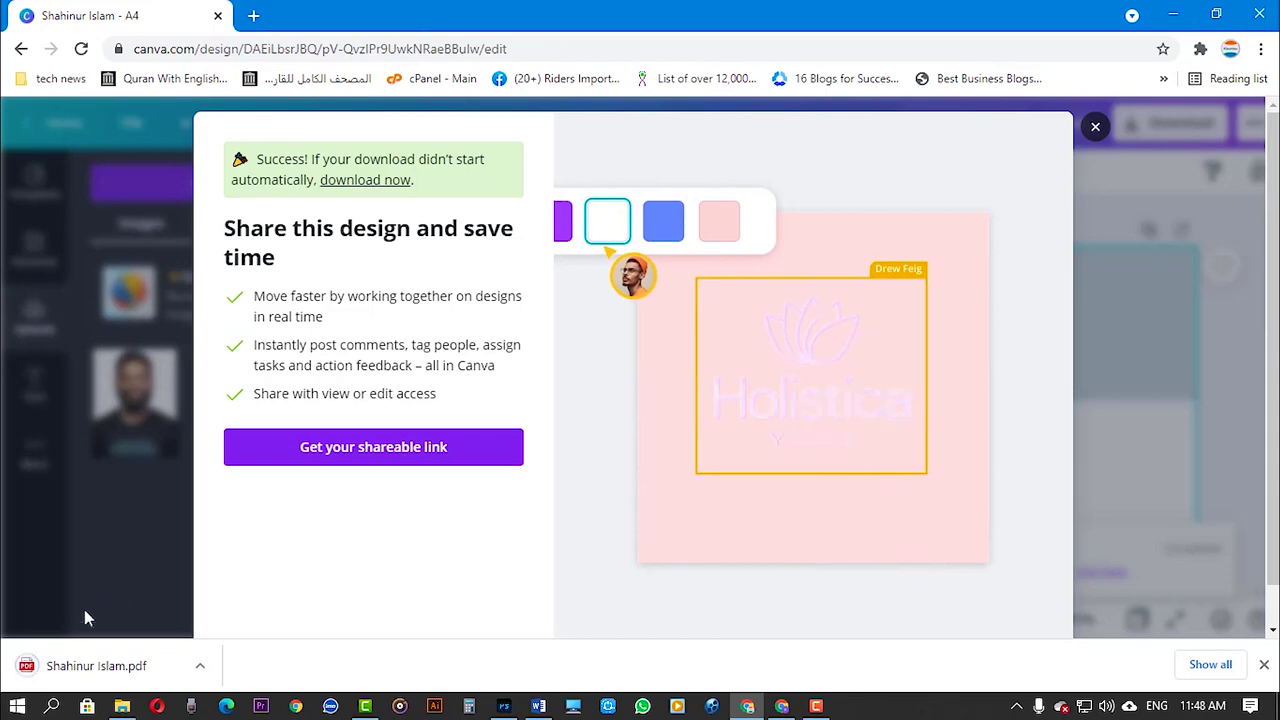
{"action": "left_click", "coordinate": [66, 666]}
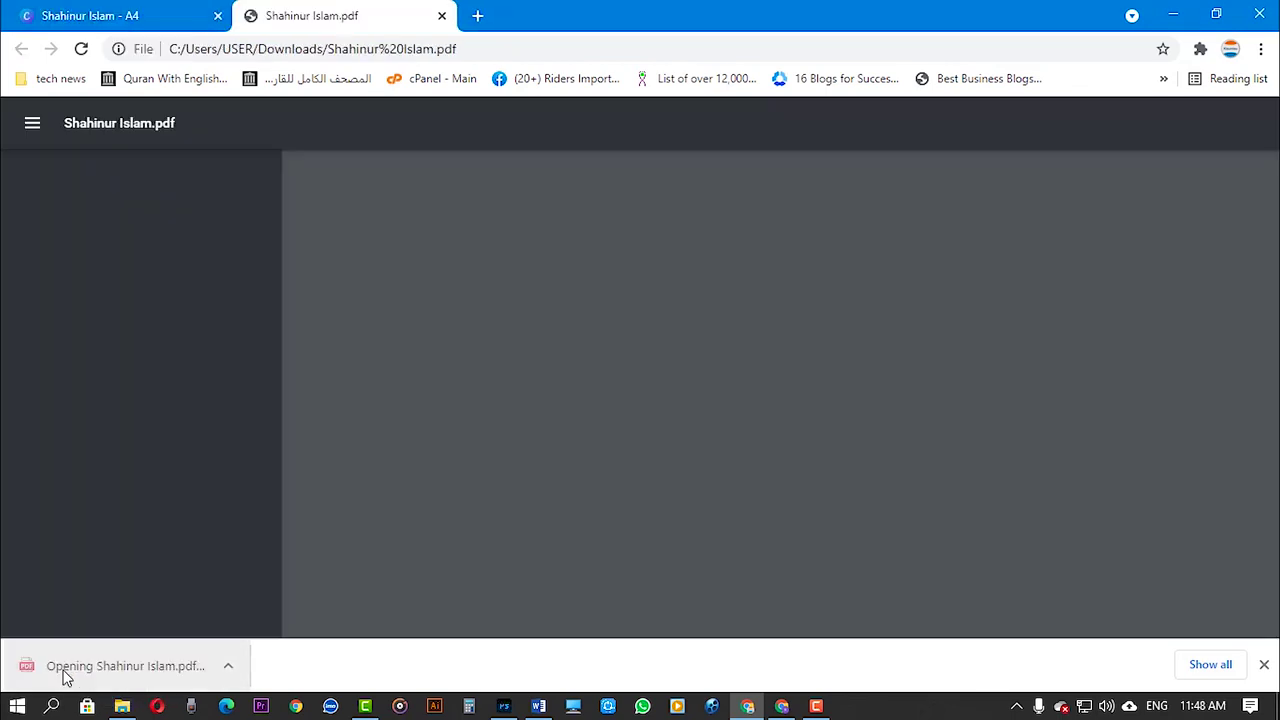
Step: Scroll through the resume PDF in Chrome and check its print preview, then cancel
{"action": "scroll", "coordinate": [811, 545], "scroll_direction": "down", "scroll_amount": 5}
{"action": "scroll", "coordinate": [808, 556], "scroll_direction": "down", "scroll_amount": 1}
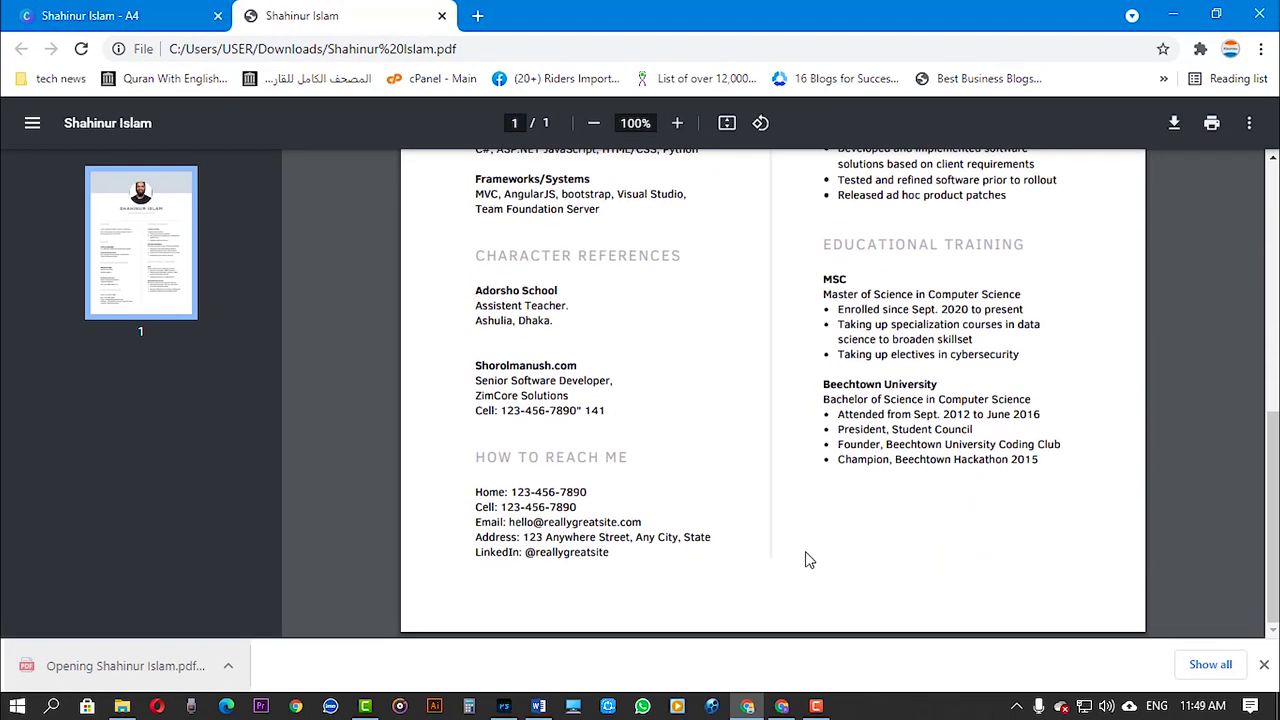
{"action": "scroll", "coordinate": [806, 557], "scroll_direction": "up", "scroll_amount": 6}
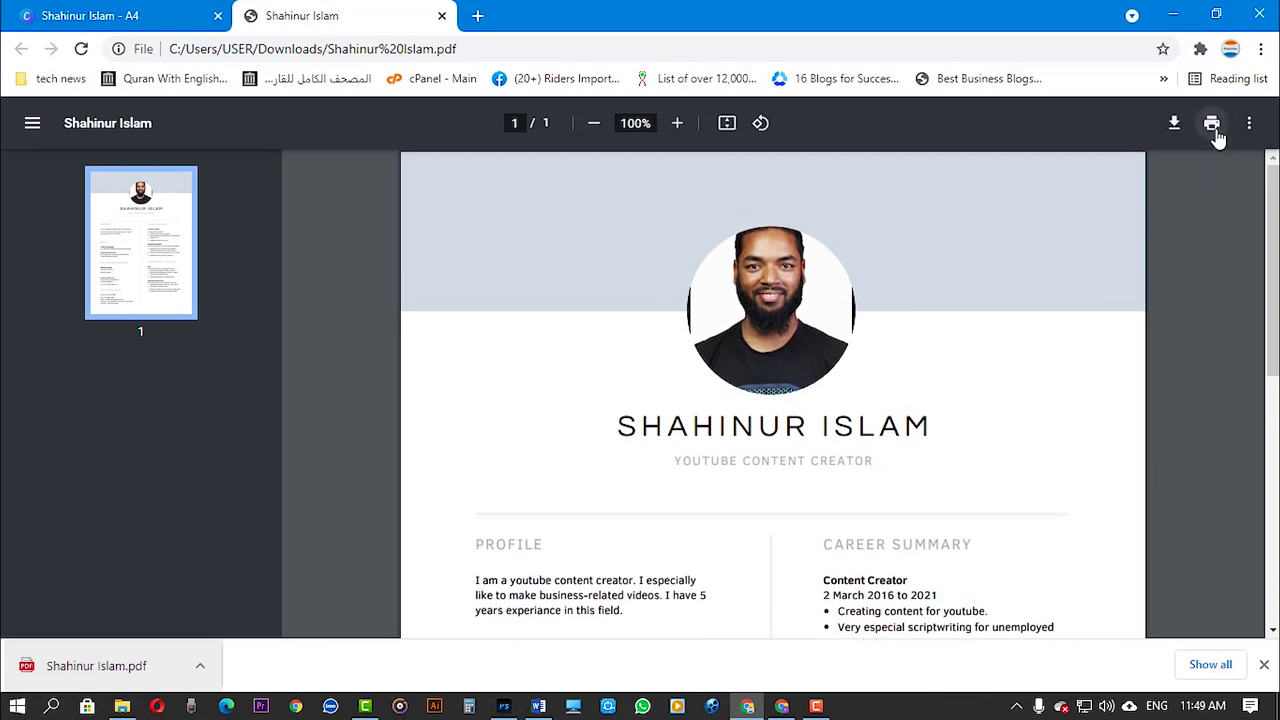
{"action": "left_click", "coordinate": [1211, 123]}
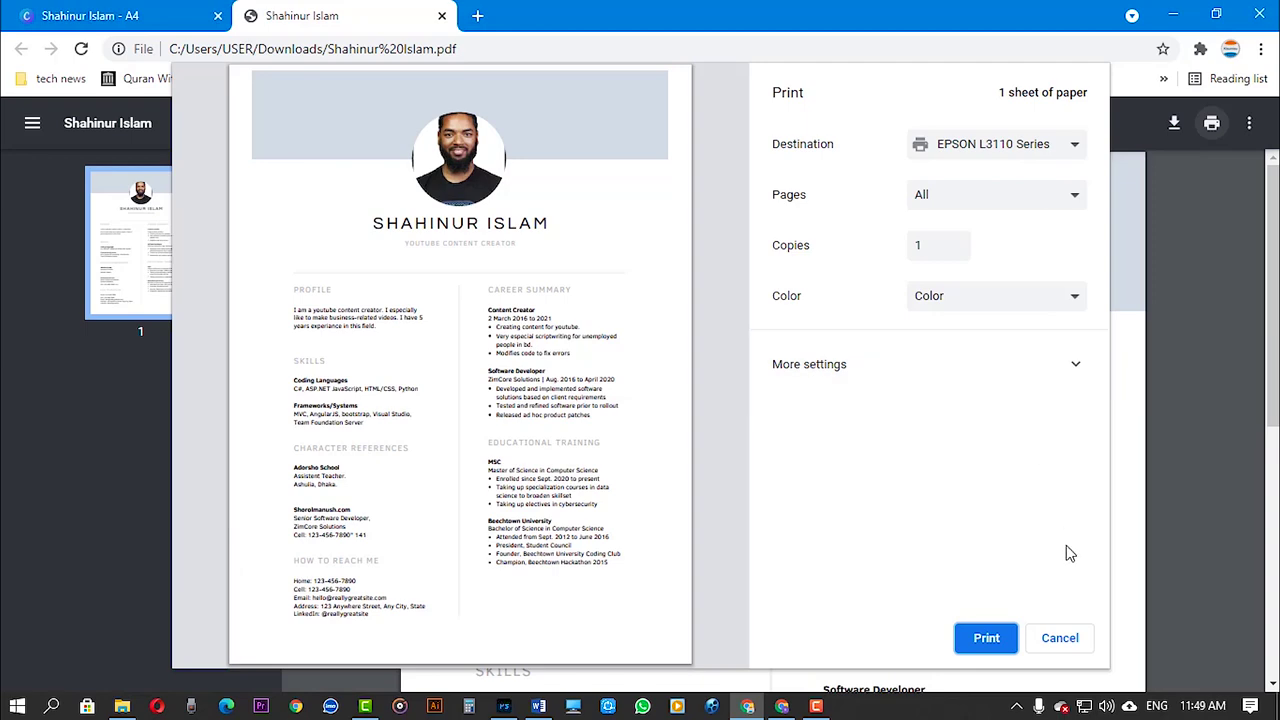
{"action": "left_click", "coordinate": [1058, 642]}
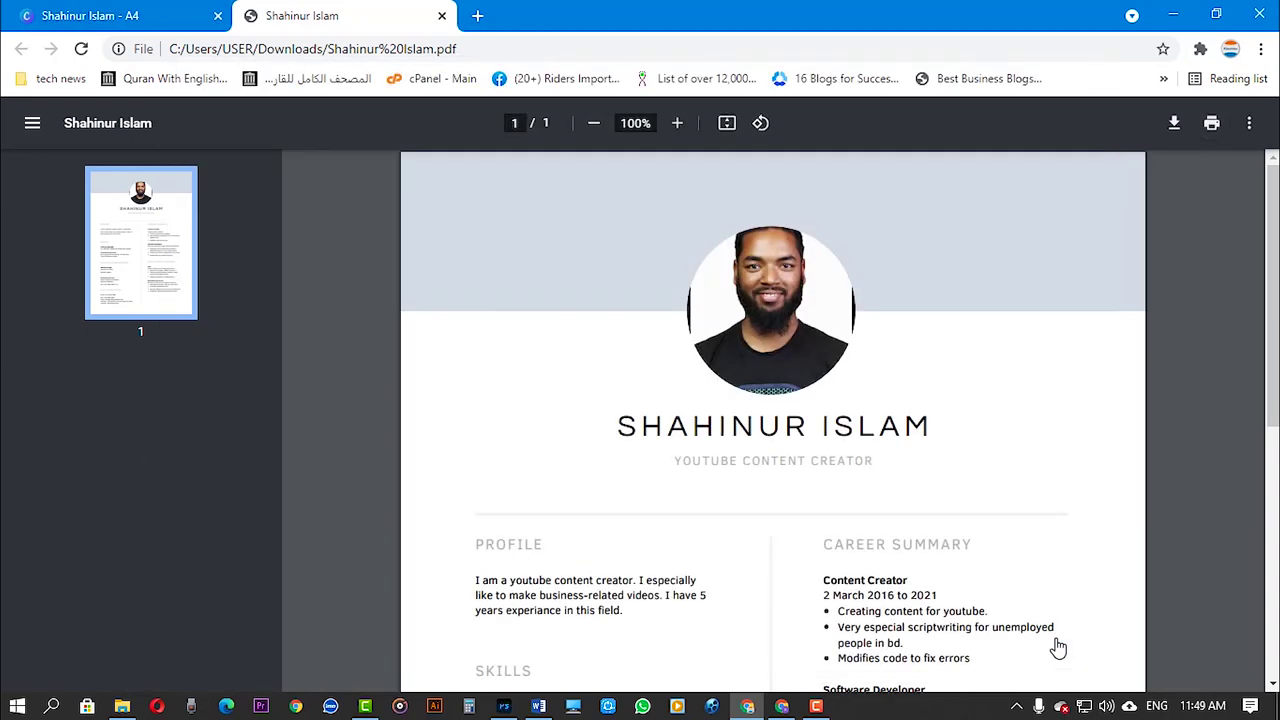